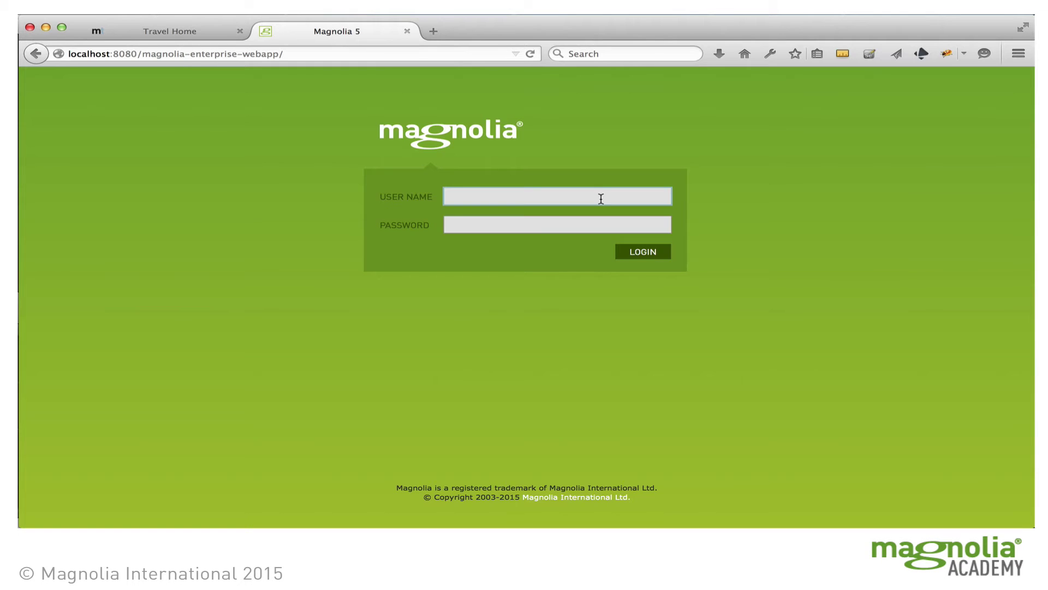
# Step: Log in to Magnolia with the superuser administrator account
pyautogui.write('superuser')
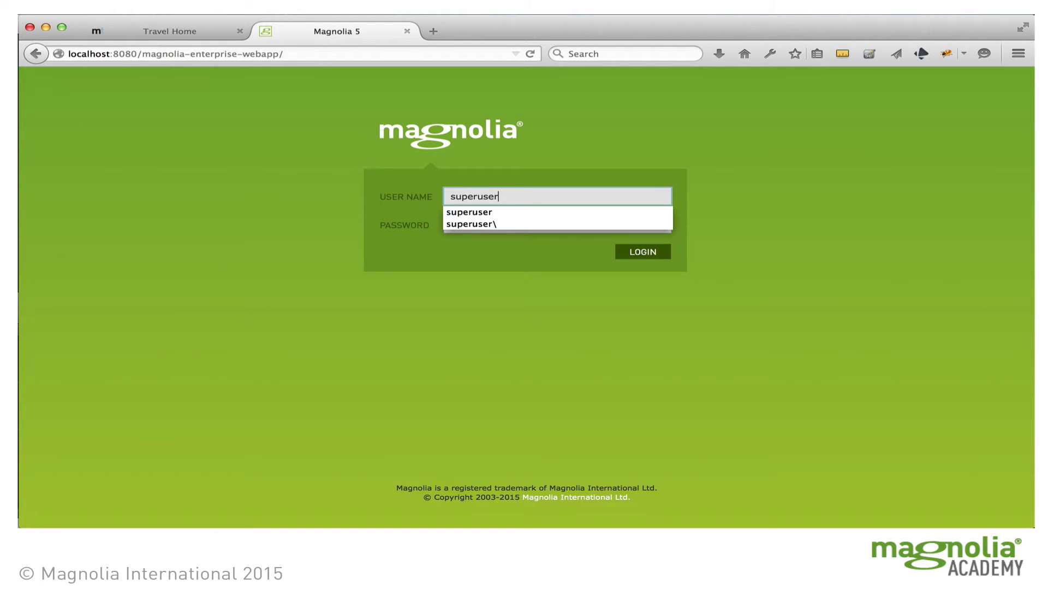
pyautogui.press('Tab')
pyautogui.press('Return')
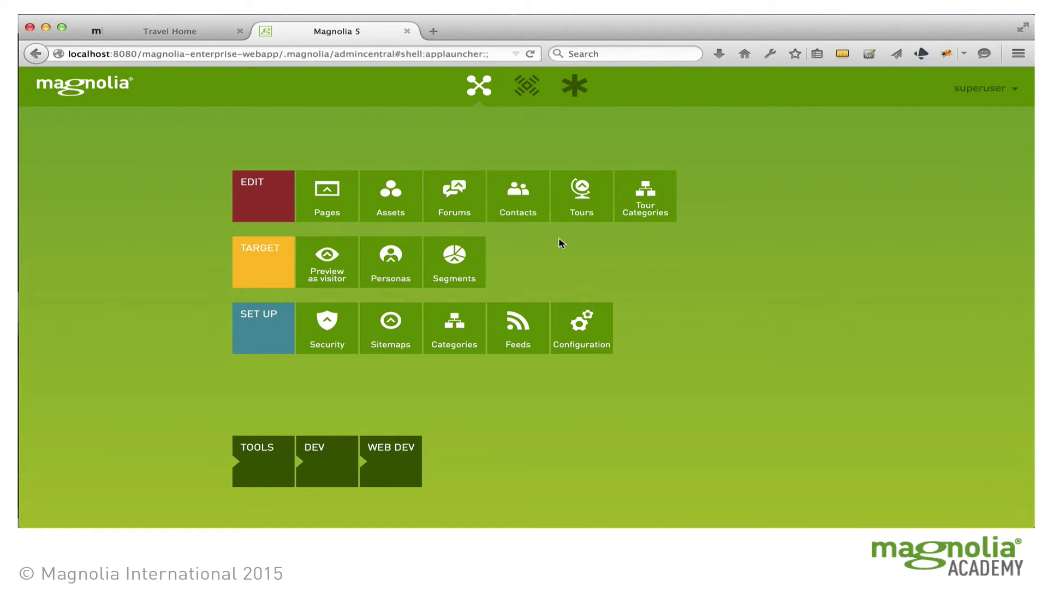
# Step: Open the Security app, look over the Roles and Groups lists, then show the Users list
pyautogui.click(326, 341)
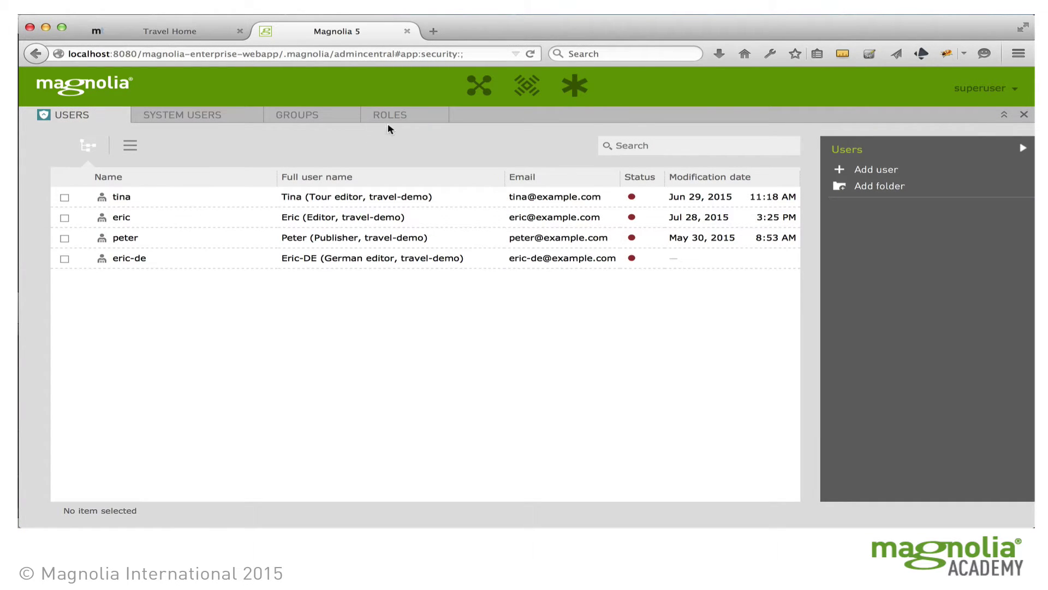
pyautogui.click(381, 115)
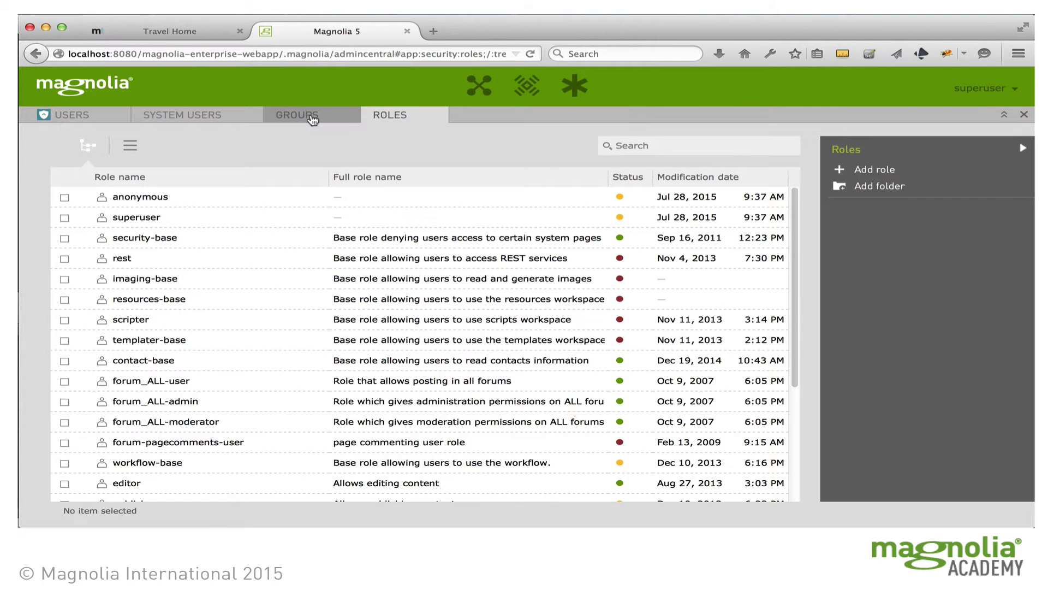
pyautogui.click(313, 119)
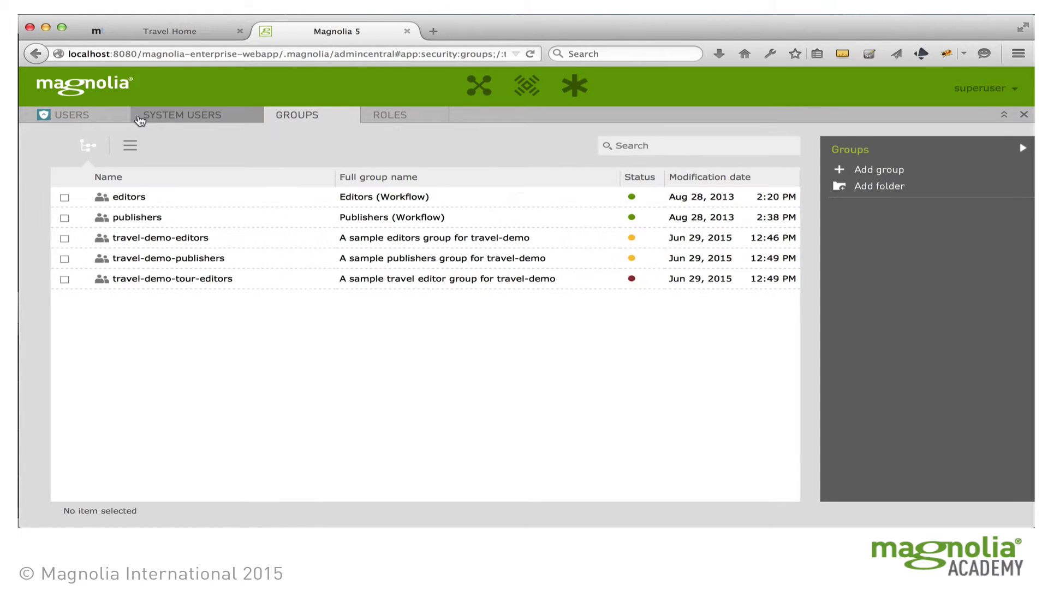
pyautogui.click(78, 117)
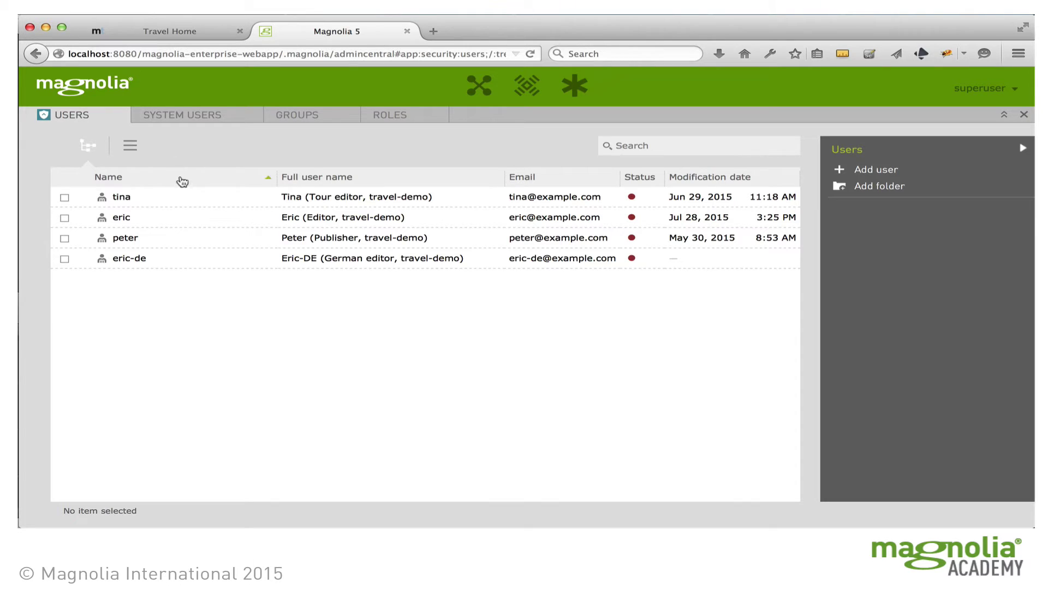
# Step: Inspect the editor, publisher, tour editor and German editor user entries, then log out
pyautogui.click(132, 223)
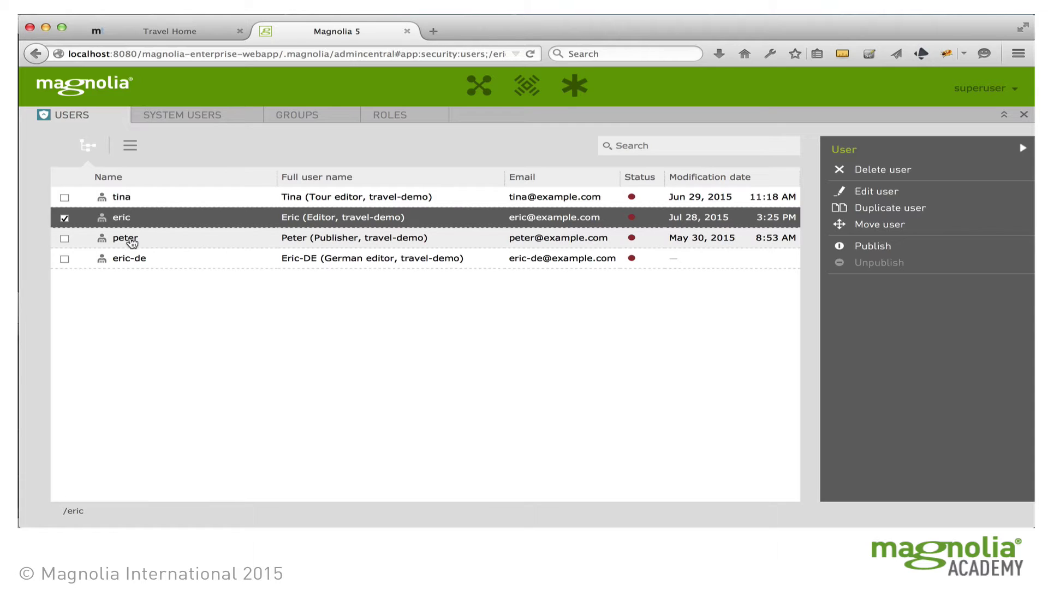
pyautogui.click(132, 241)
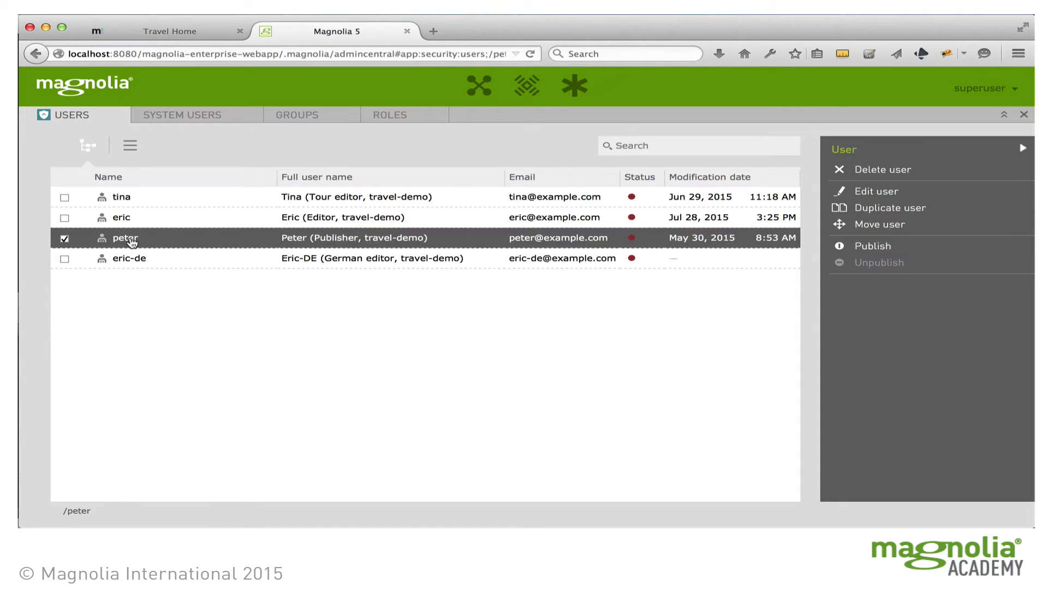
pyautogui.click(143, 203)
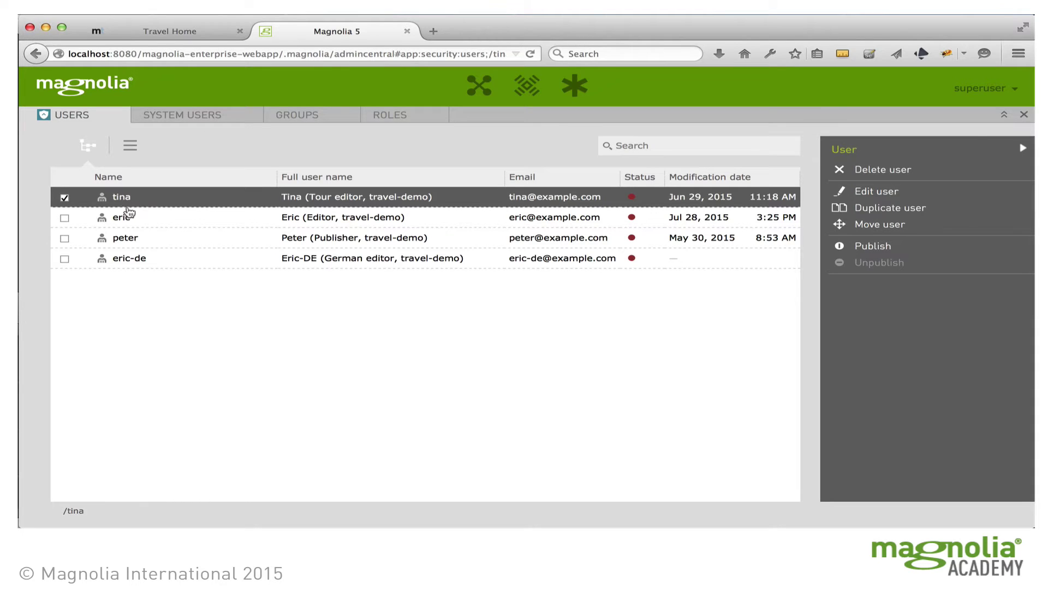
pyautogui.click(131, 260)
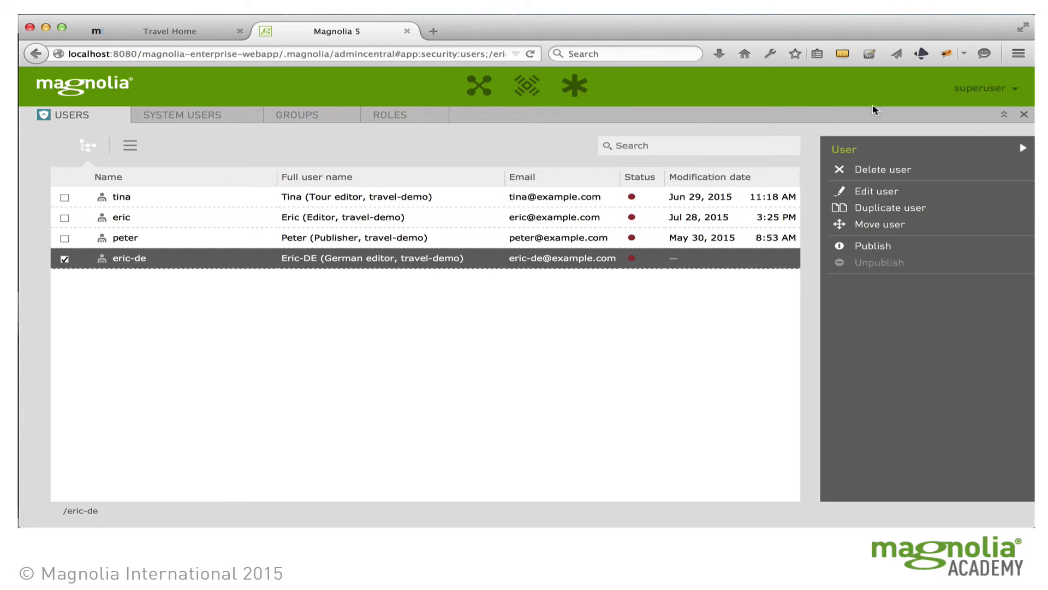
pyautogui.click(999, 90)
pyautogui.click(959, 120)
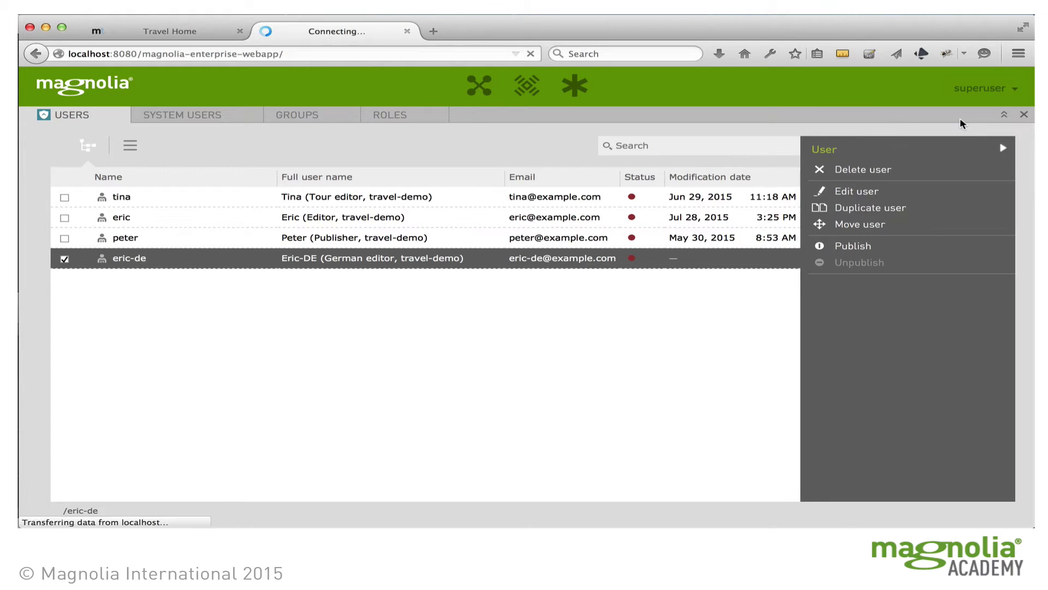
# Step: Sign in with the tour editor account's user name and password
pyautogui.click(563, 195)
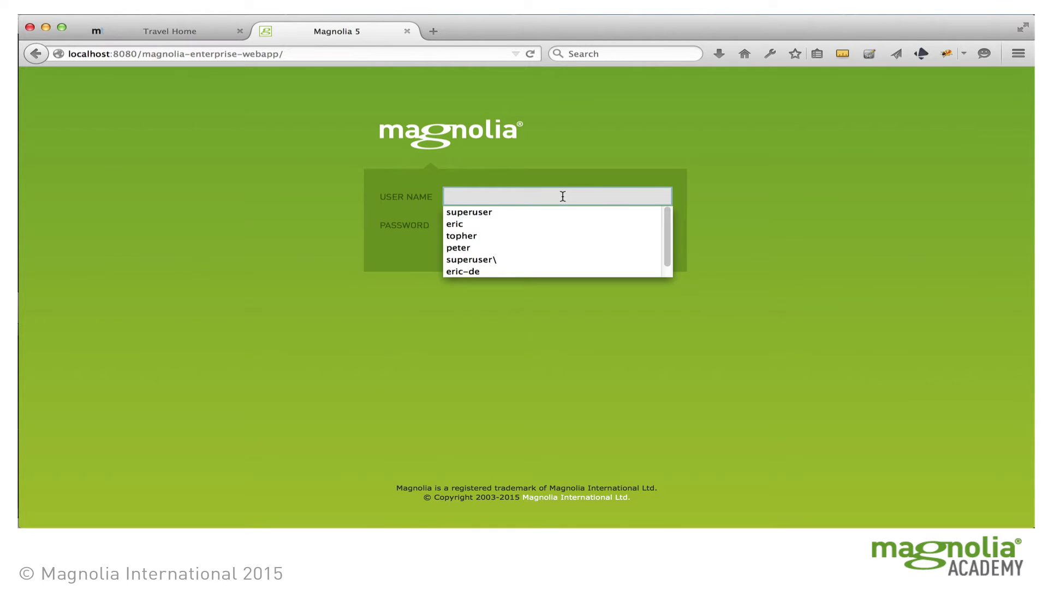
pyautogui.write('tina')
pyautogui.press('Tab')
pyautogui.write('tina')
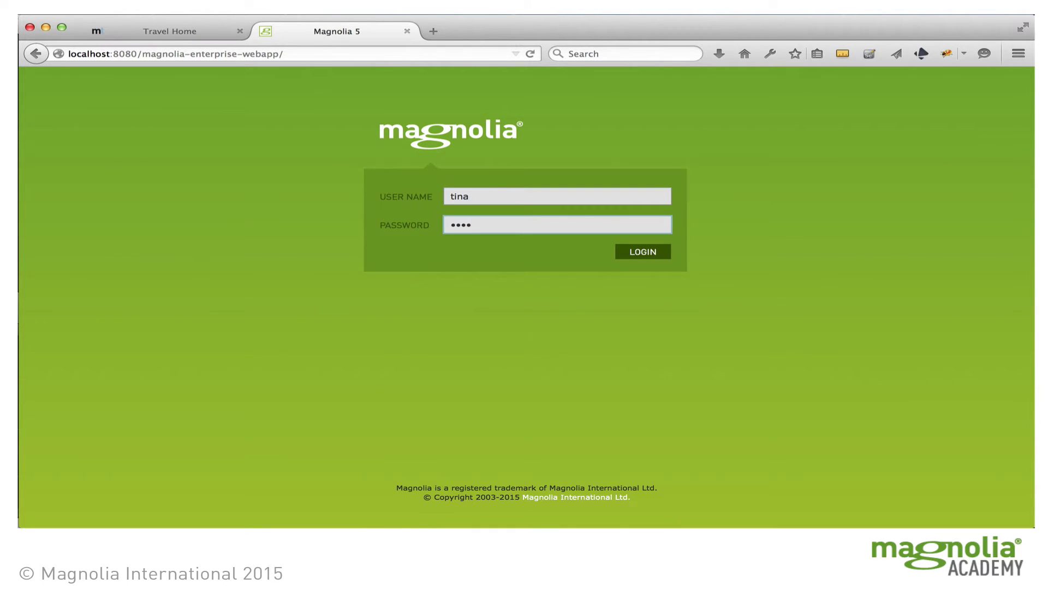
pyautogui.click(655, 254)
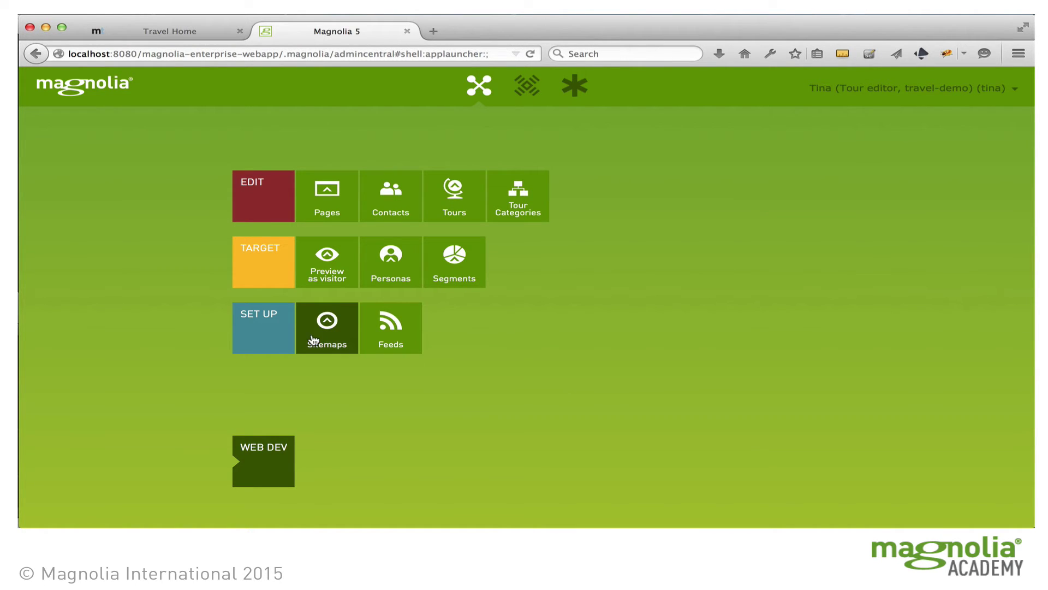
pyautogui.click(334, 191)
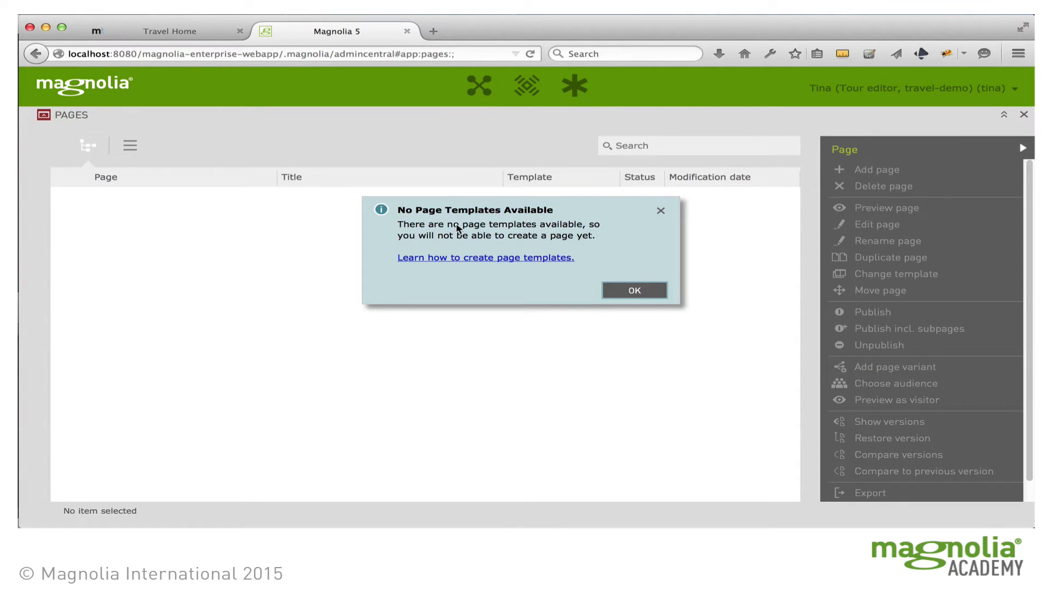
pyautogui.click(661, 213)
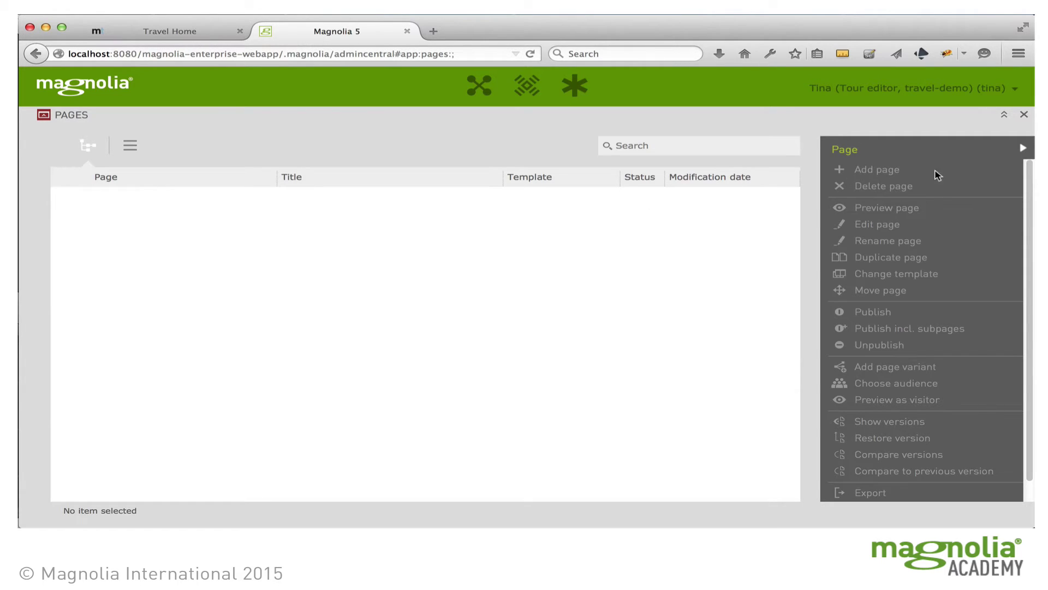
pyautogui.click(1024, 115)
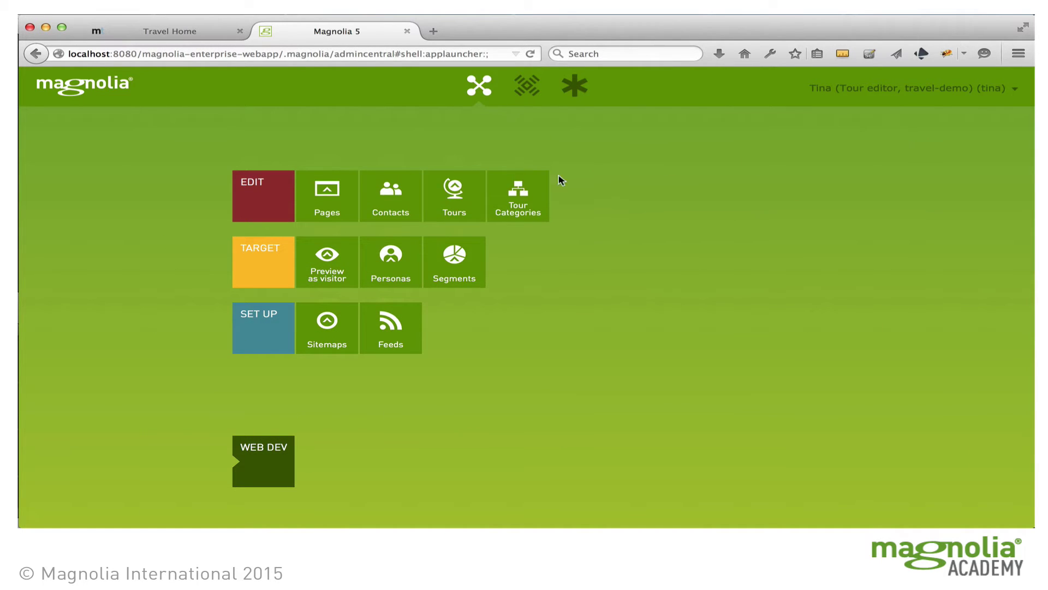
# Step: In the Tours app, expand magnolia-travels and open the Hut-to-Hut-in-the-Swiss-Alps tour for editing
pyautogui.click(457, 201)
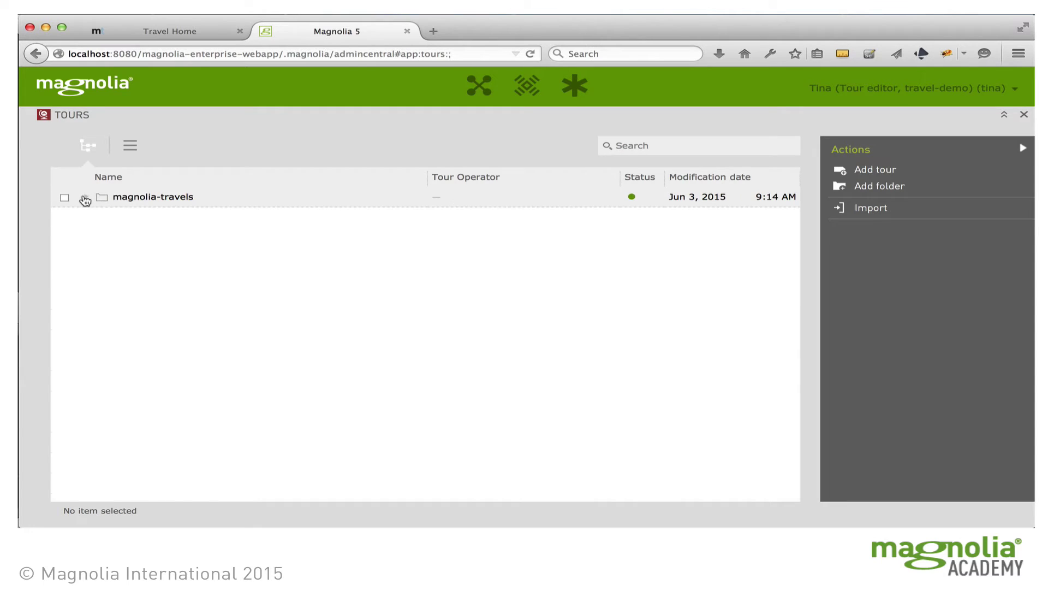
pyautogui.click(86, 197)
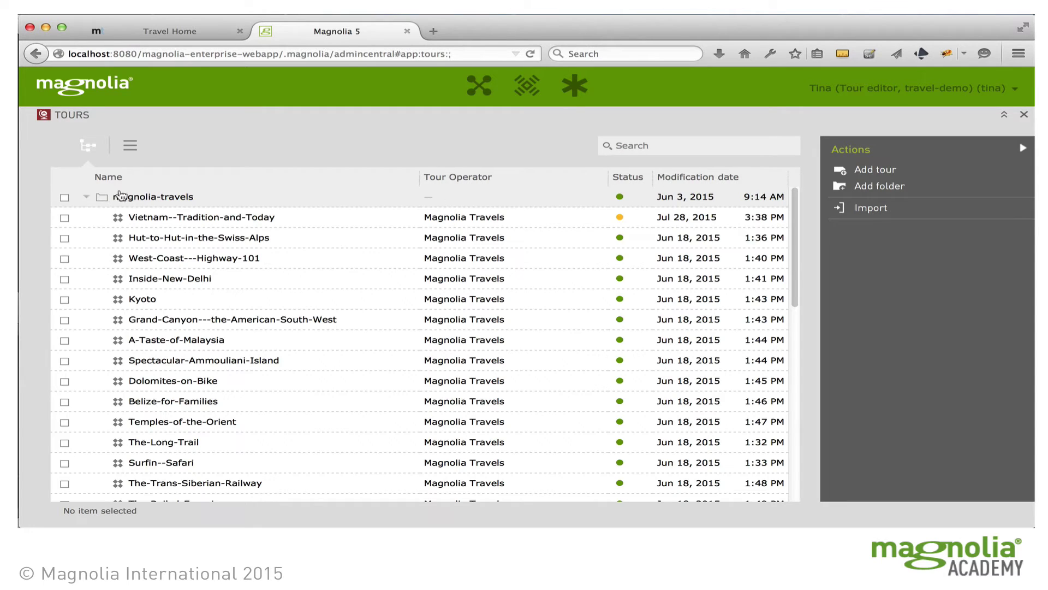
pyautogui.click(156, 238)
pyautogui.doubleClick(162, 238)
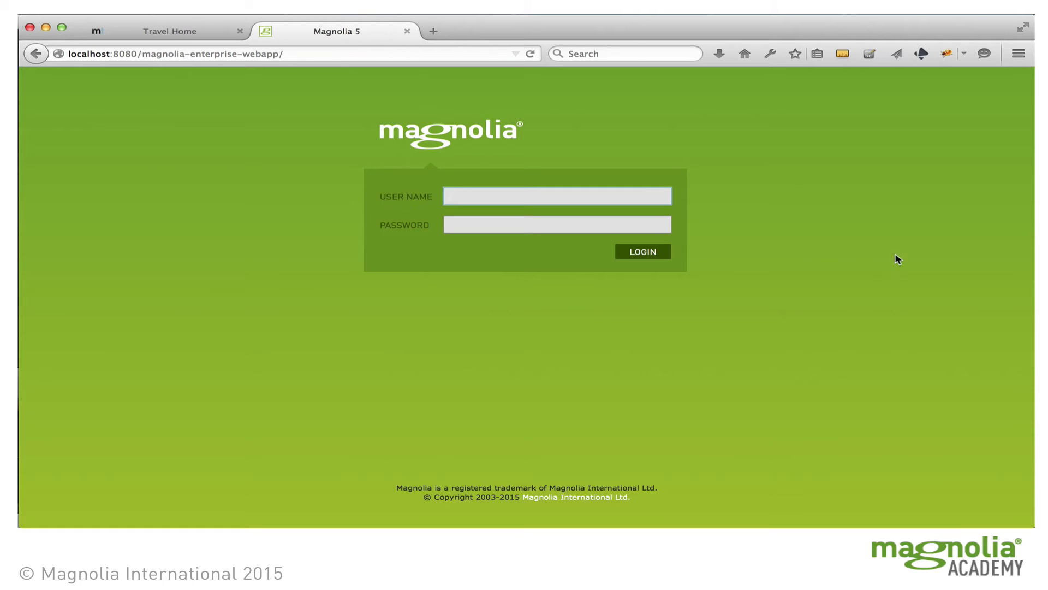
# Step: Sign in as the editor user, open Pages and expand the travel page tree
pyautogui.click(500, 195)
pyautogui.write('eric')
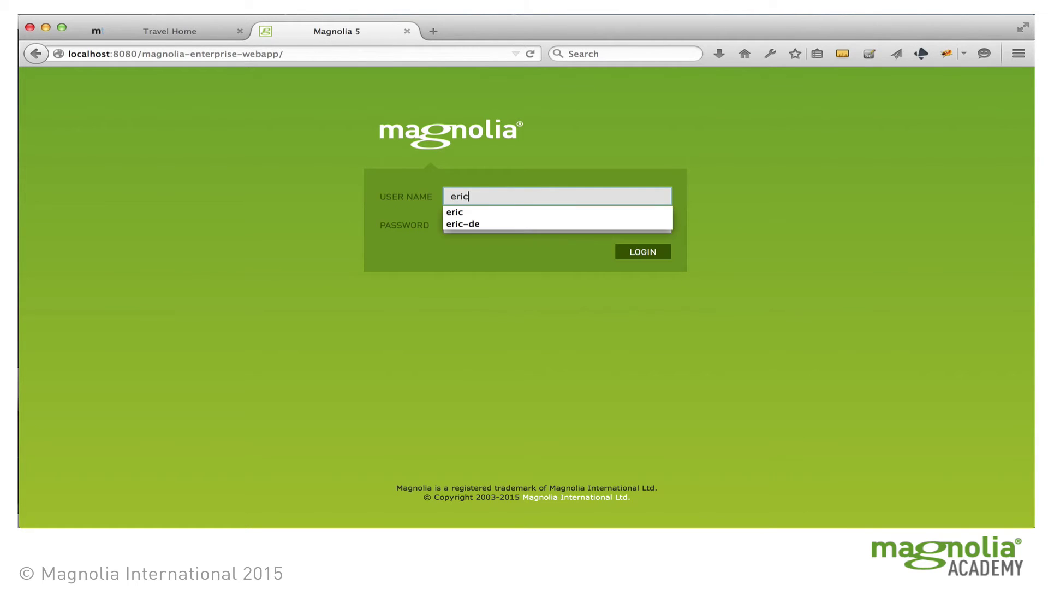
pyautogui.press('Tab')
pyautogui.write('eric')
pyautogui.click(642, 253)
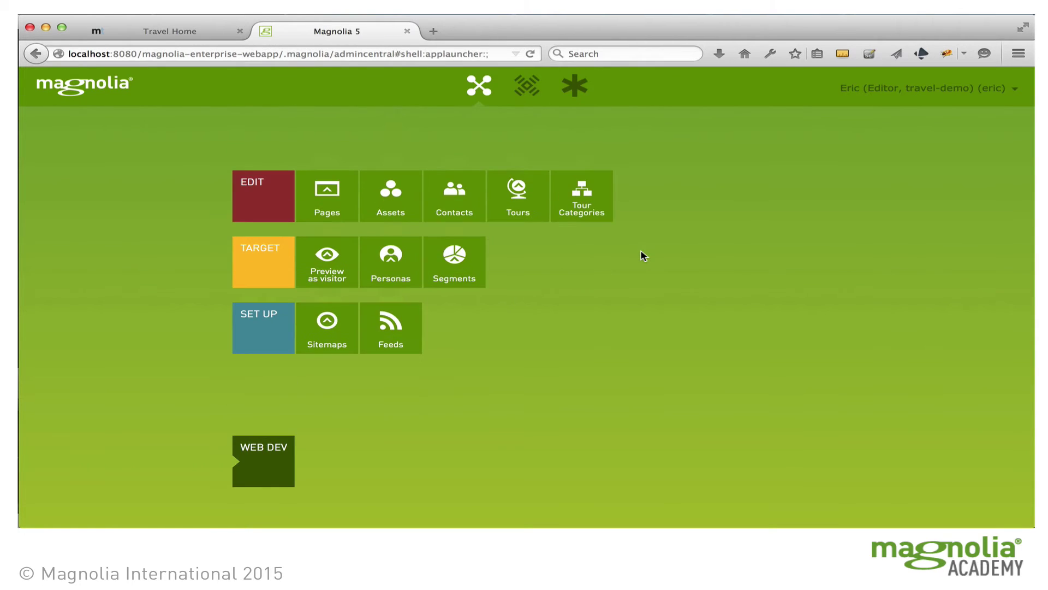
pyautogui.click(333, 195)
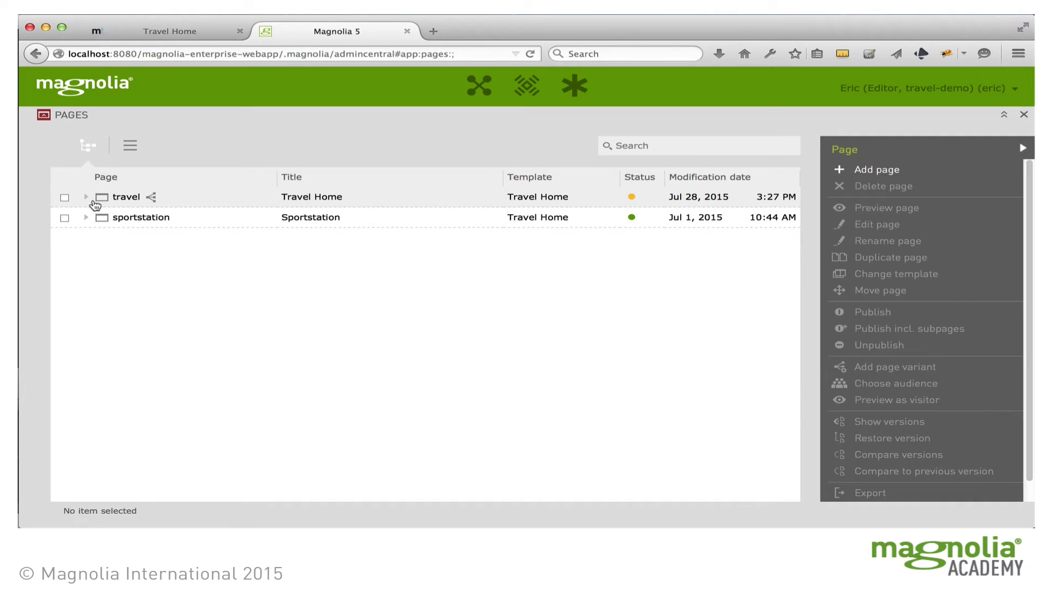
pyautogui.click(84, 197)
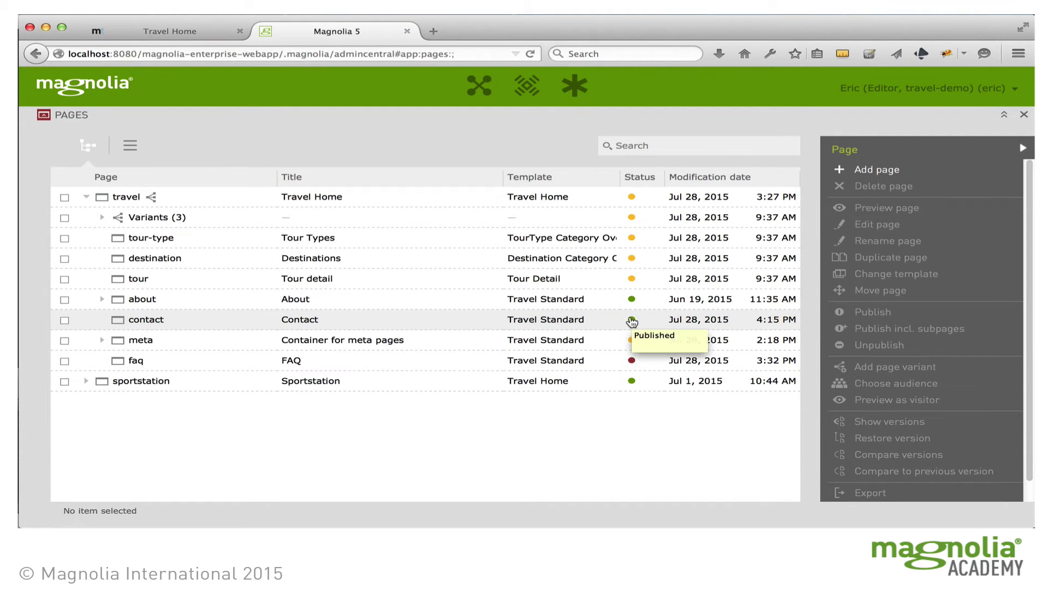
# Step: On the Contact page, edit the phone number in the inquiries text block and save
pyautogui.doubleClick(147, 321)
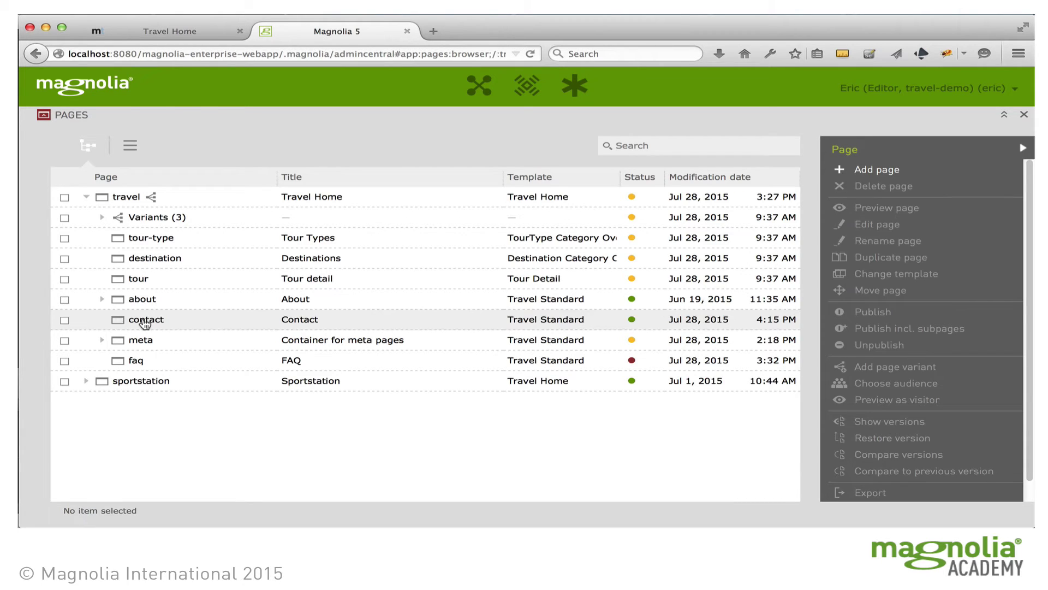
pyautogui.scroll(-5, 602, 345)
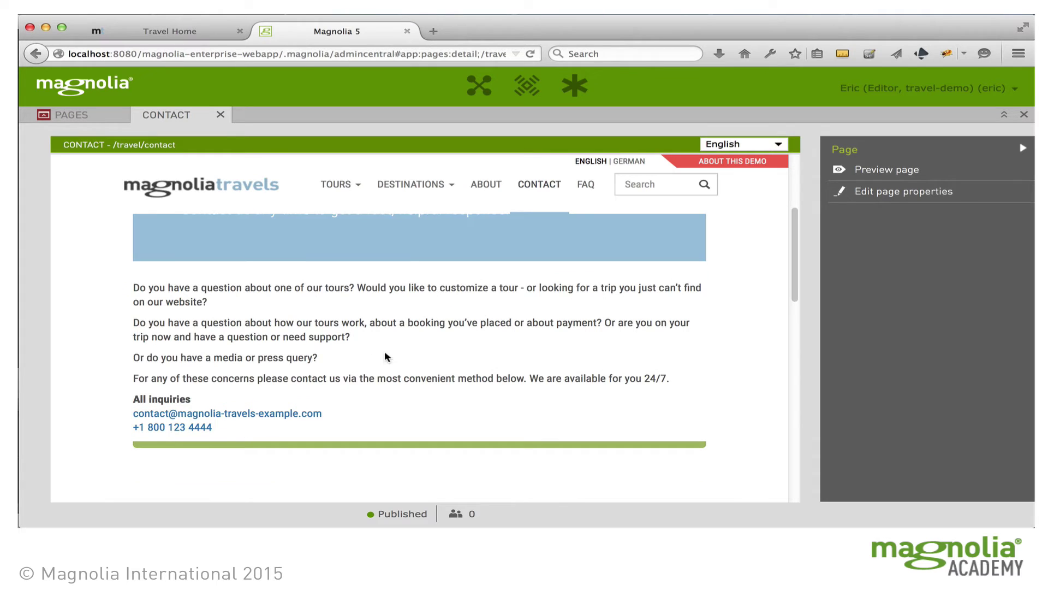
pyautogui.click(568, 356)
pyautogui.click(694, 273)
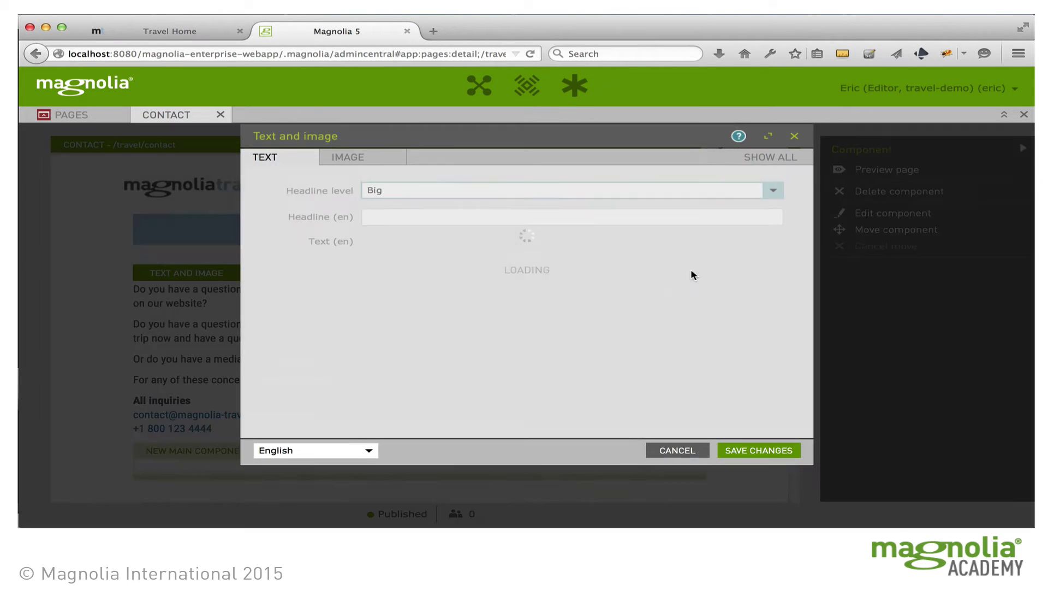
pyautogui.scroll(-3, 605, 393)
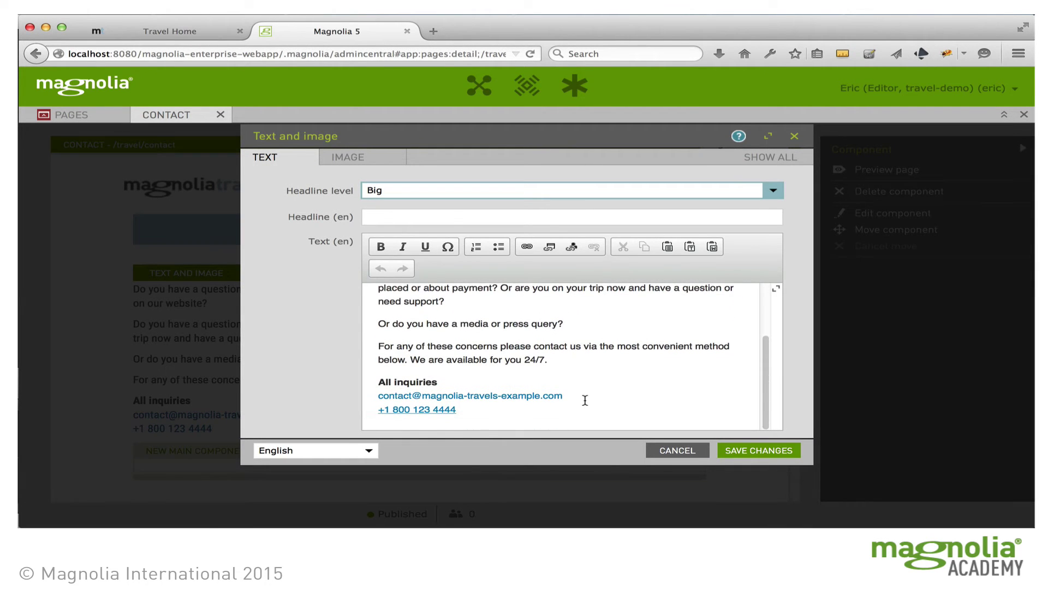
pyautogui.click(473, 409)
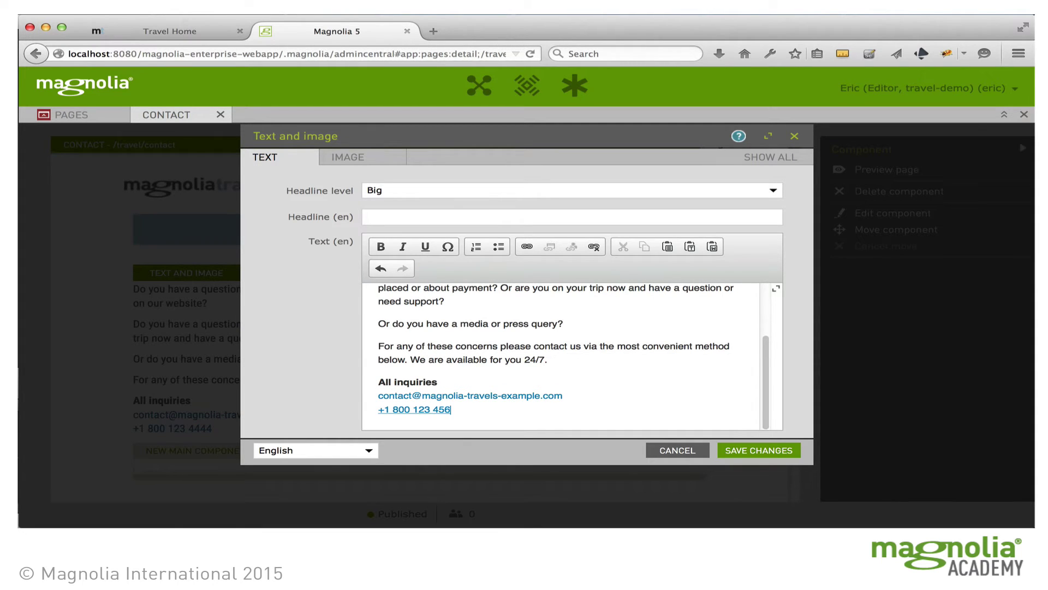
pyautogui.click(757, 448)
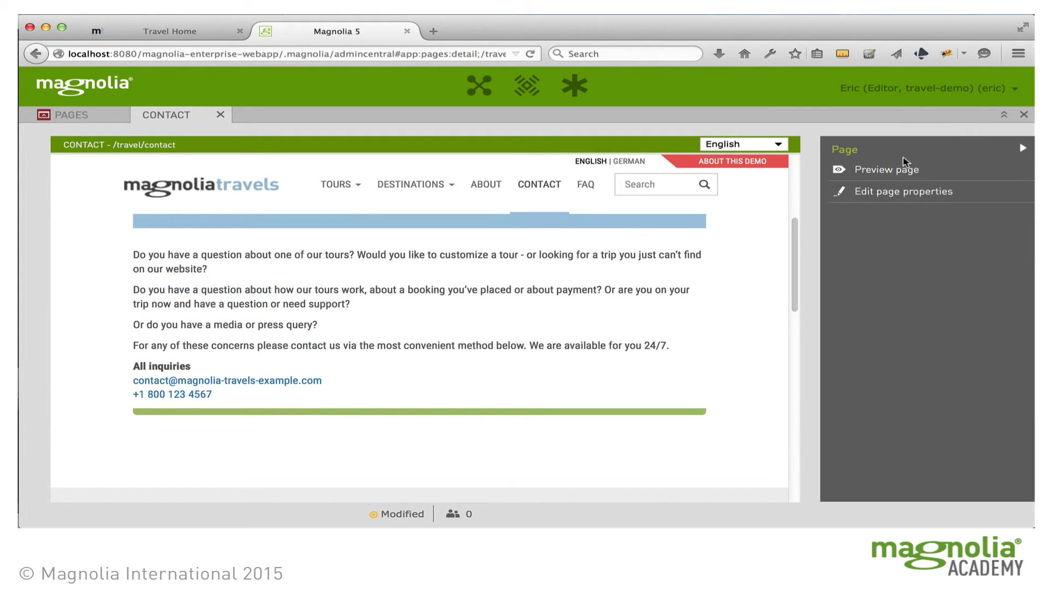
# Step: Submit the Contact page for publication with the comment 'Fixed the phone number', then return to Pages
pyautogui.click(889, 172)
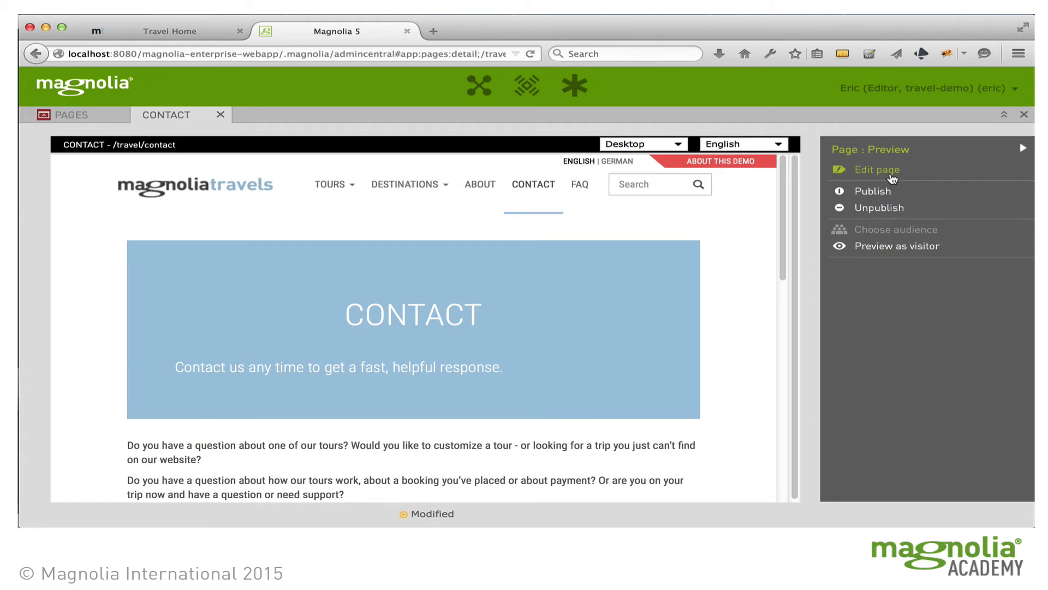
pyautogui.scroll(-3, 746, 381)
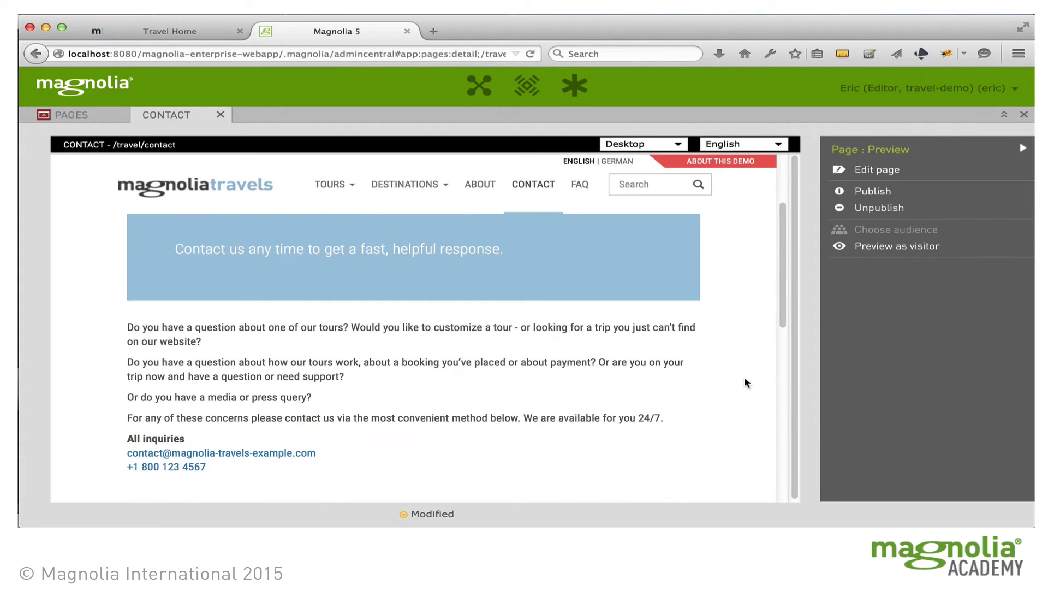
pyautogui.click(884, 194)
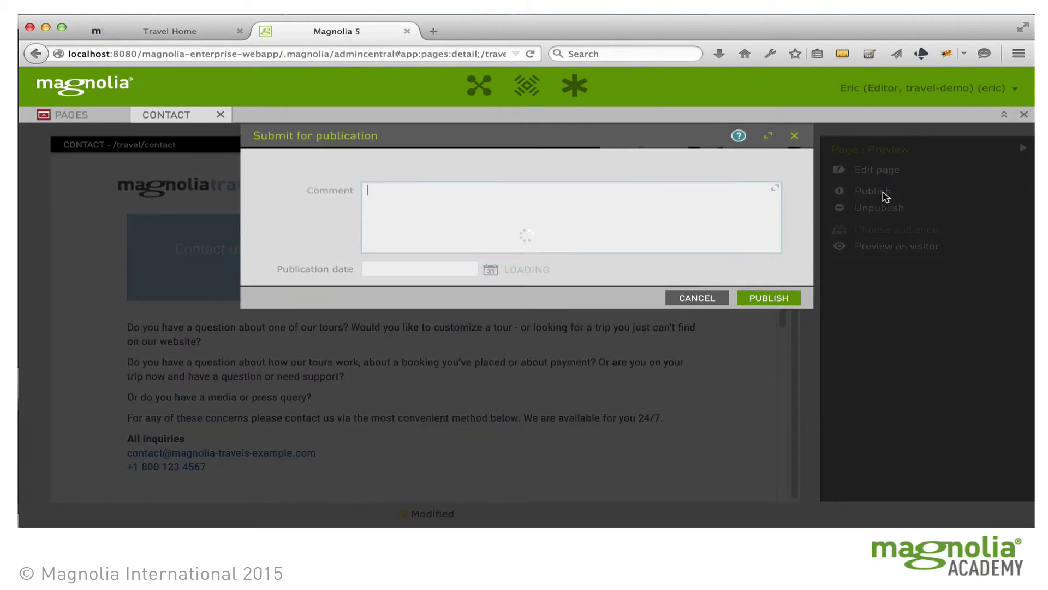
pyautogui.write('Fixed the phone number.')
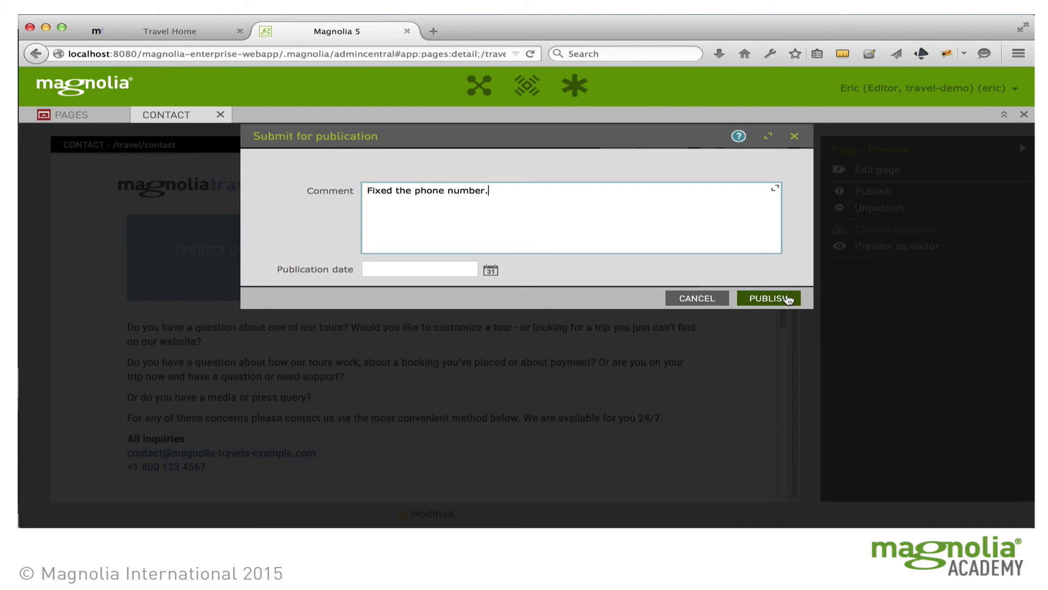
pyautogui.click(785, 294)
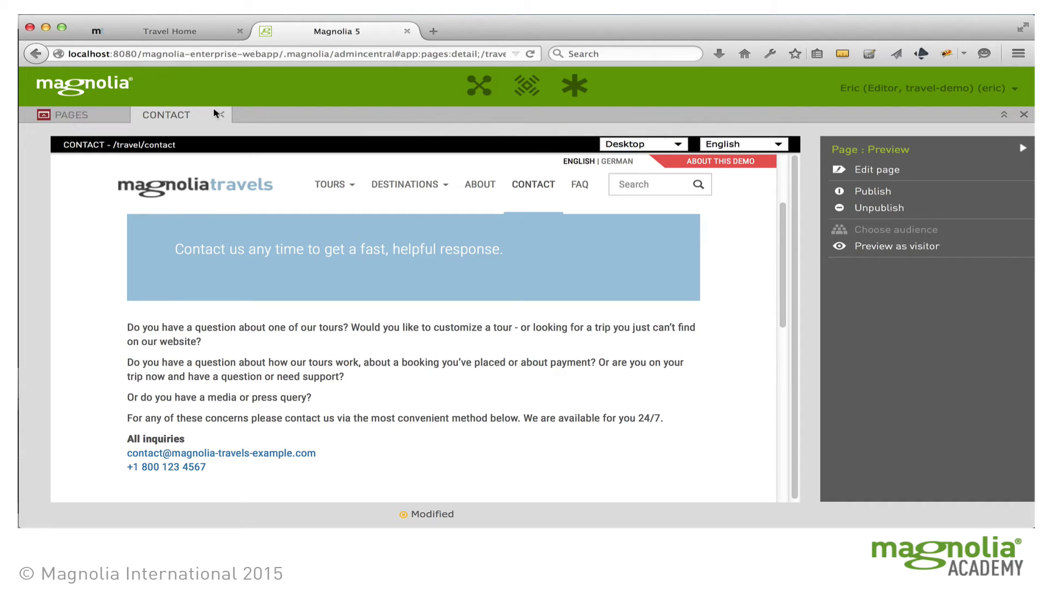
pyautogui.click(62, 114)
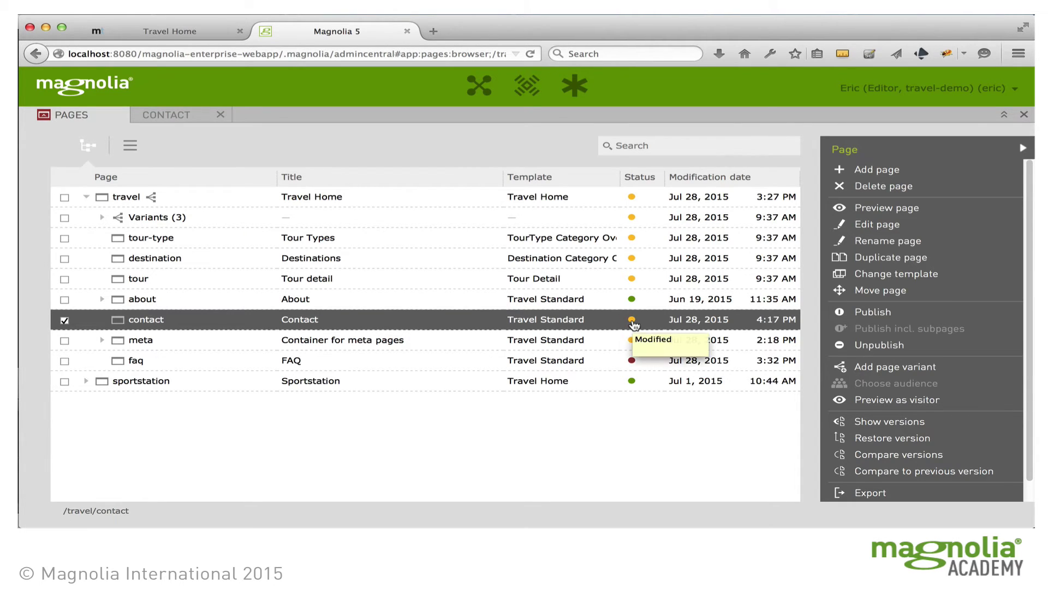
# Step: Log out of the editor account and sign in with the publisher account
pyautogui.click(896, 89)
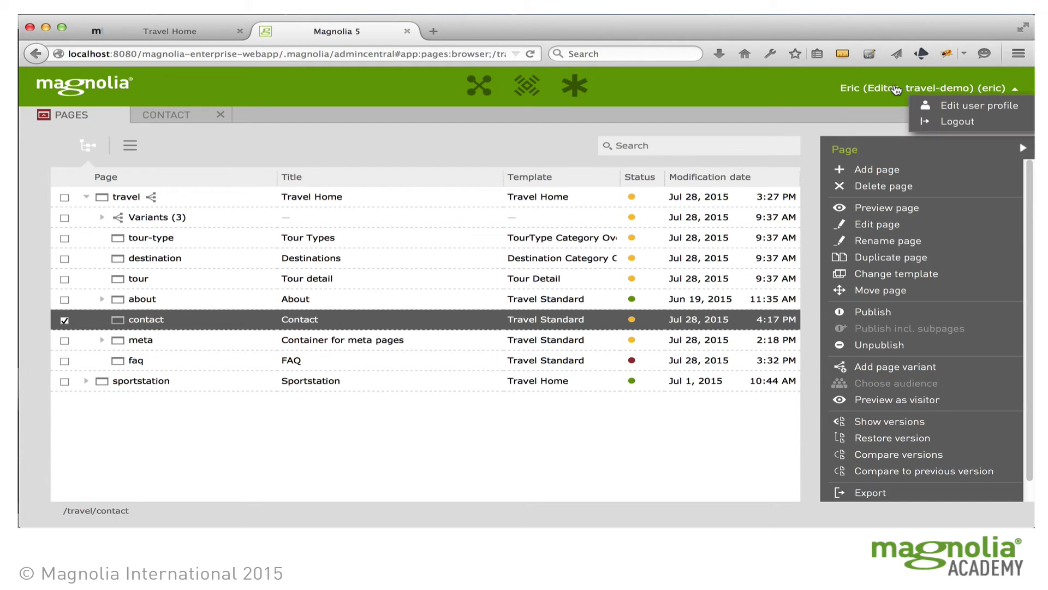
pyautogui.click(956, 121)
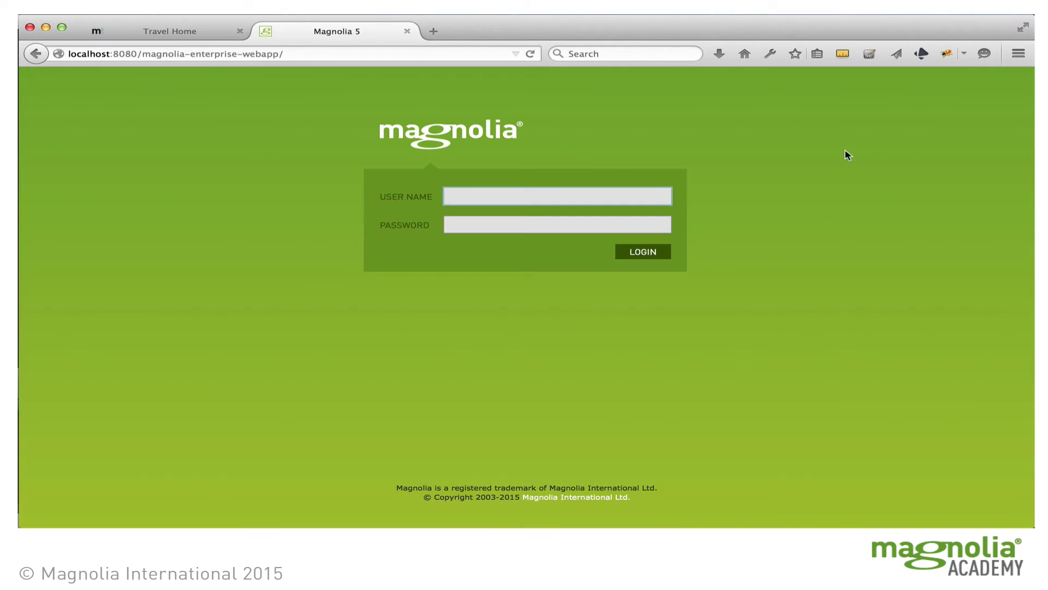
pyautogui.click(560, 197)
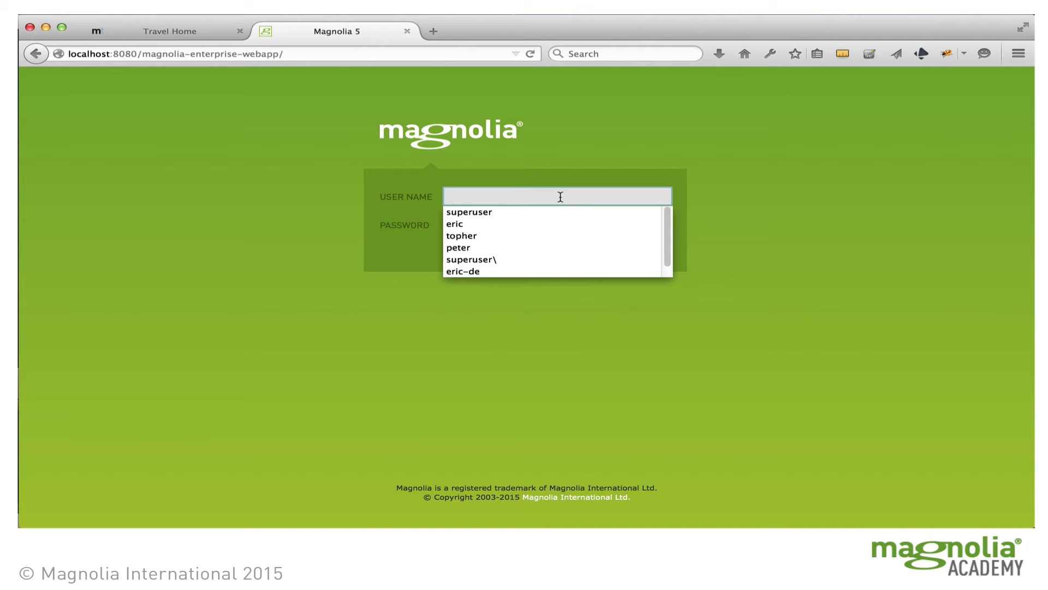
pyautogui.write('pete')
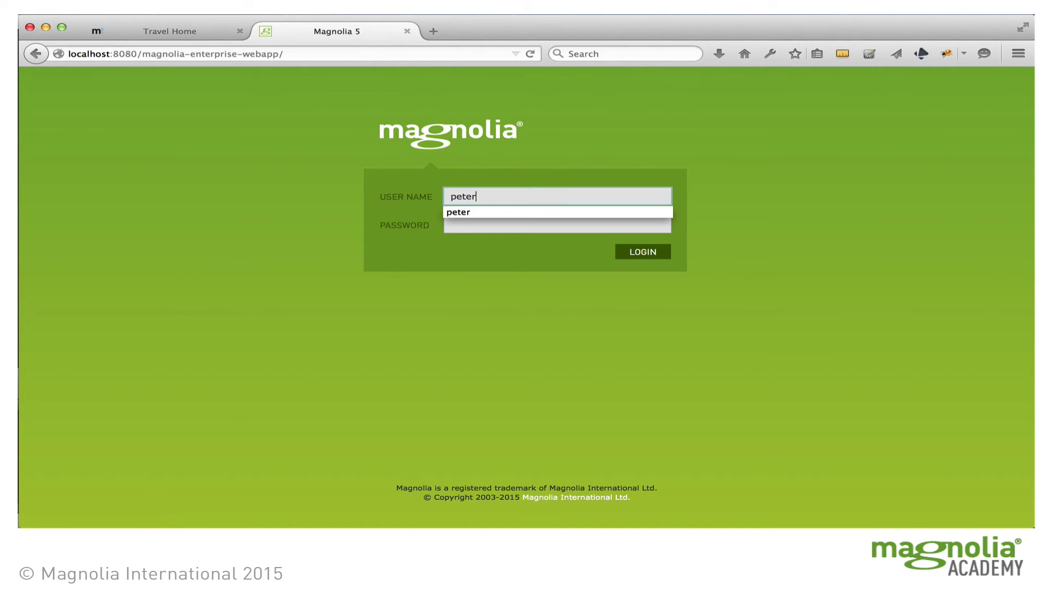
pyautogui.write('r')
pyautogui.press('Tab')
pyautogui.press('Return')
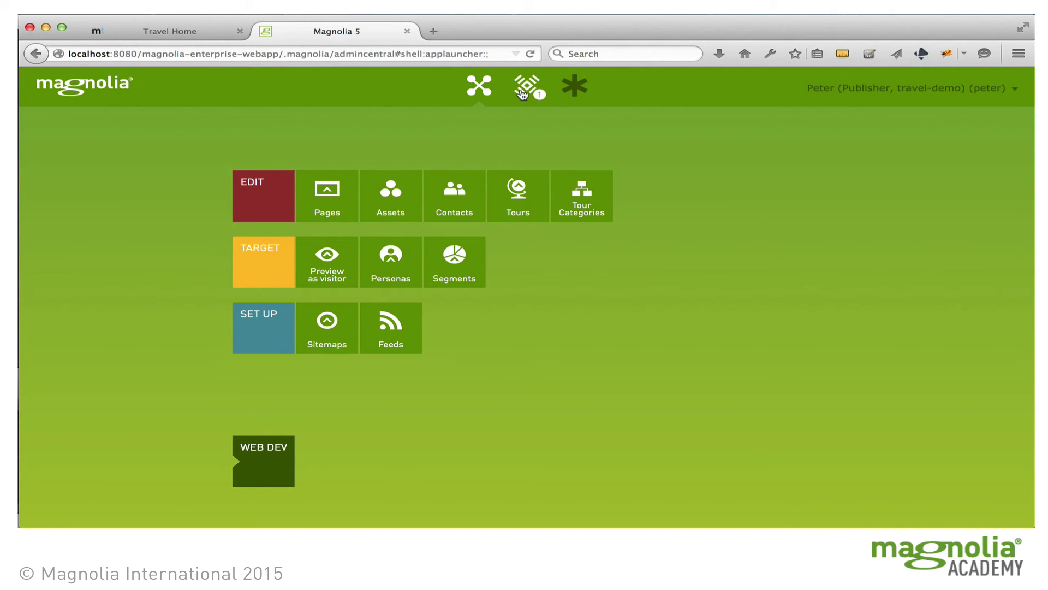
# Step: Open the Contact page publication request in Pulse and compare its English changes
pyautogui.click(521, 93)
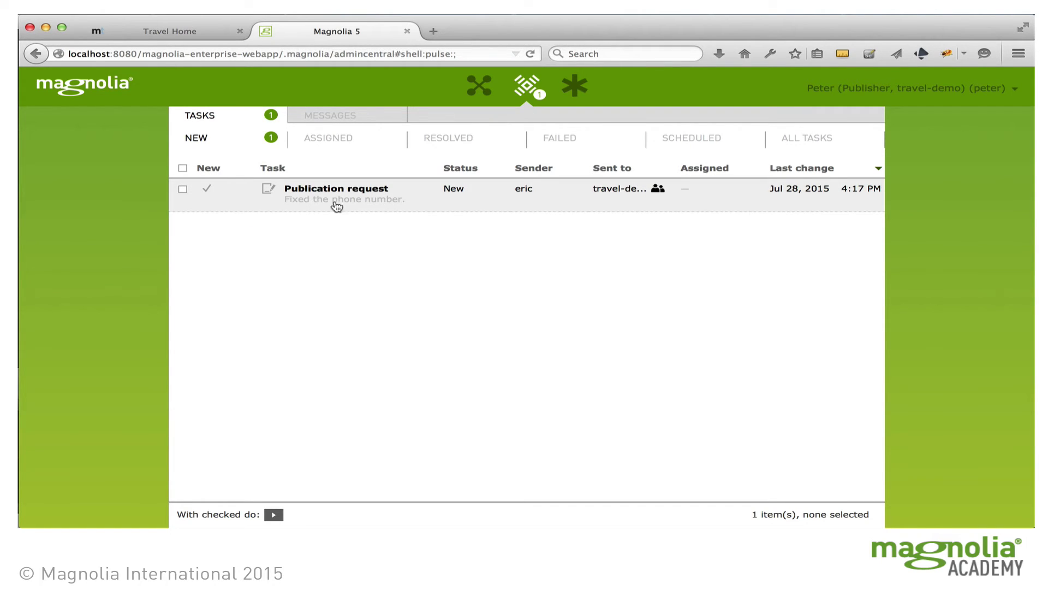
pyautogui.click(403, 201)
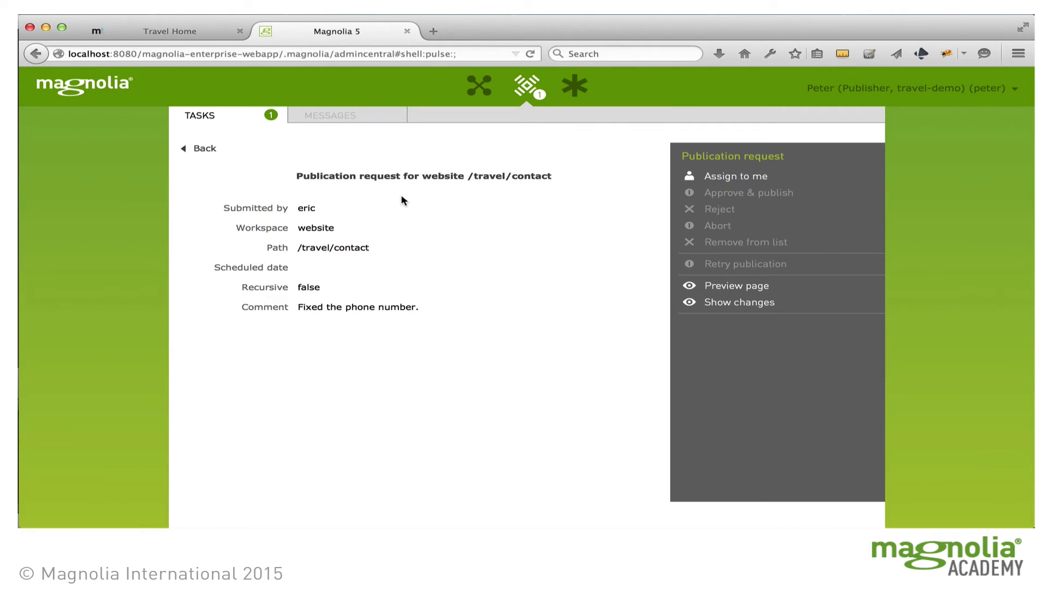
pyautogui.click(746, 306)
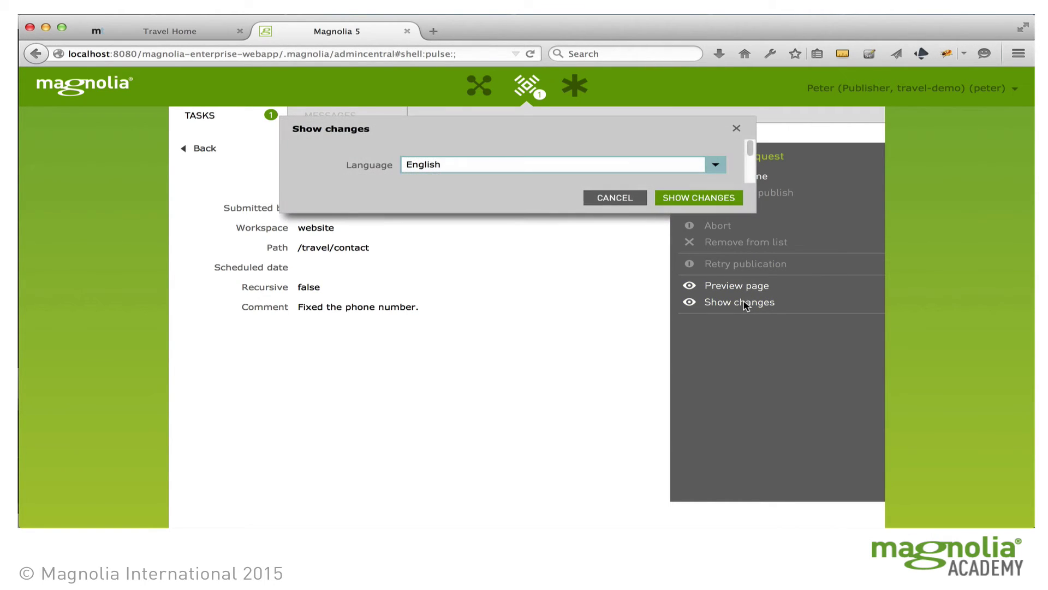
pyautogui.click(724, 200)
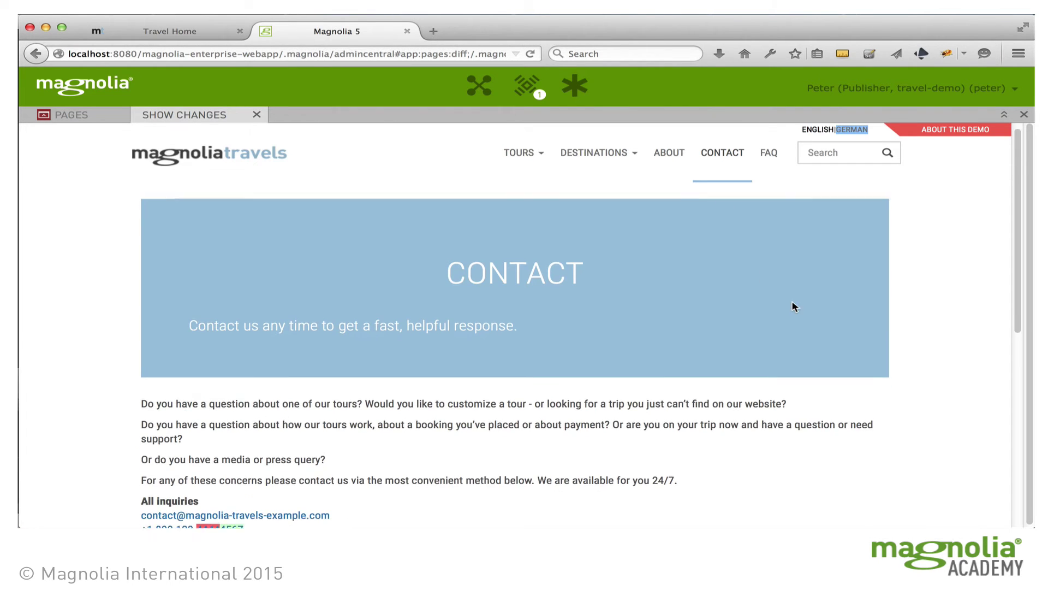
pyautogui.scroll(-3, 795, 304)
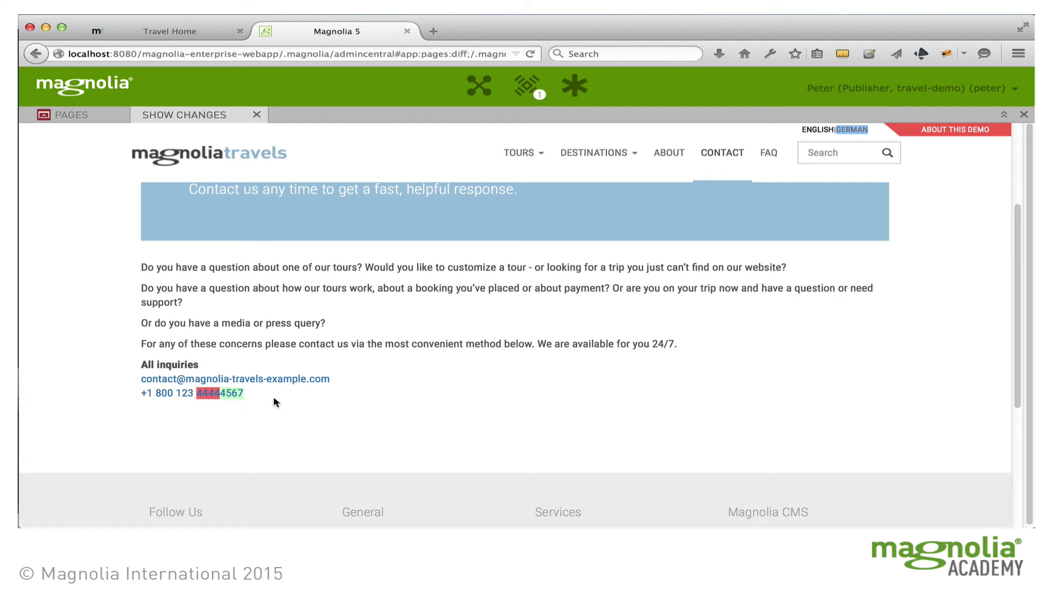
pyautogui.scroll(5, 869, 323)
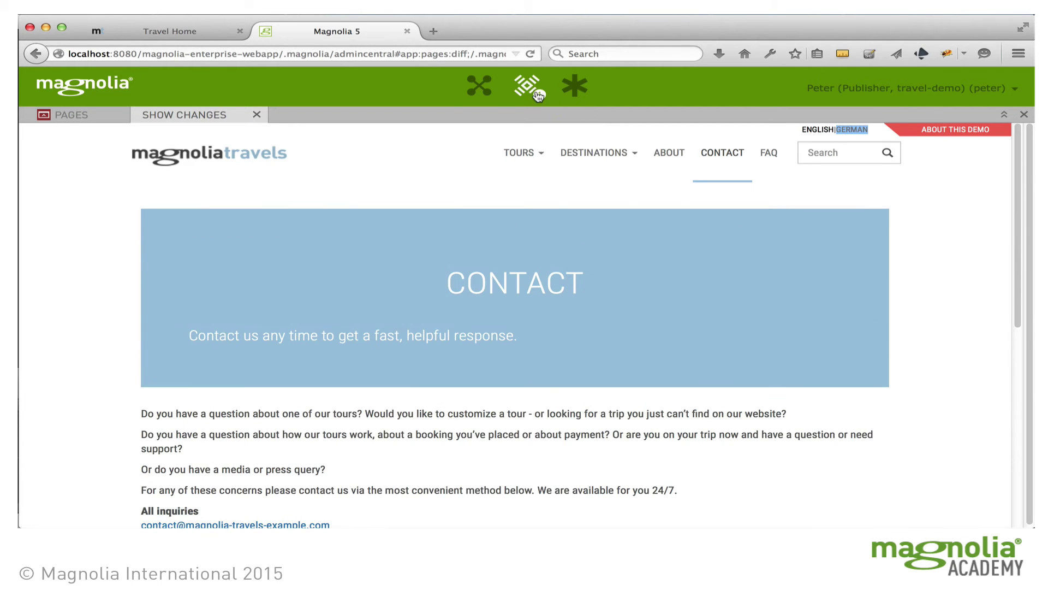
pyautogui.click(535, 92)
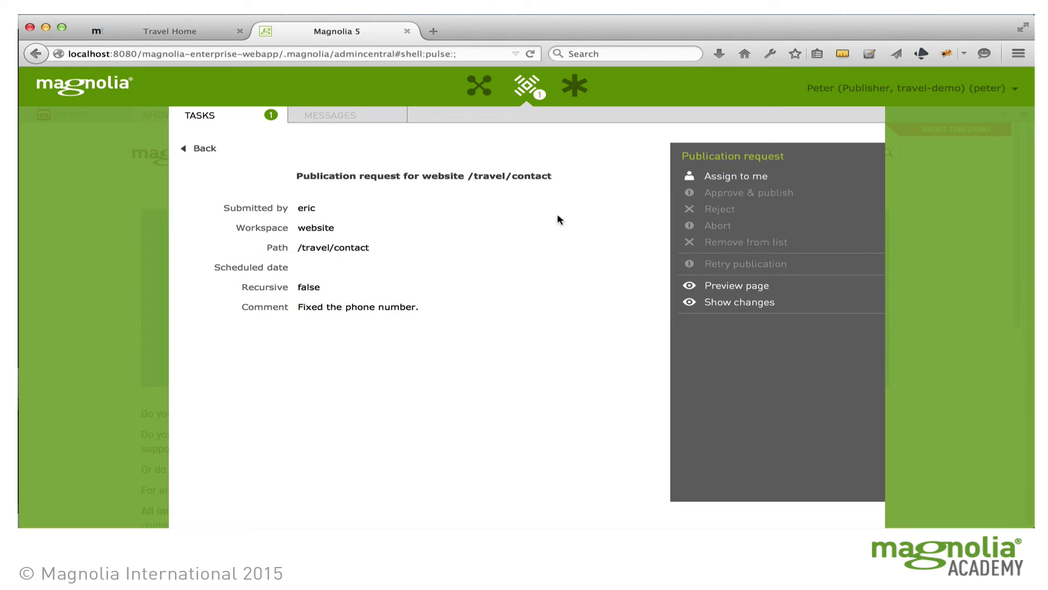
# Step: Assign the request to yourself, approve and publish it, then expand the travel page tree
pyautogui.click(717, 178)
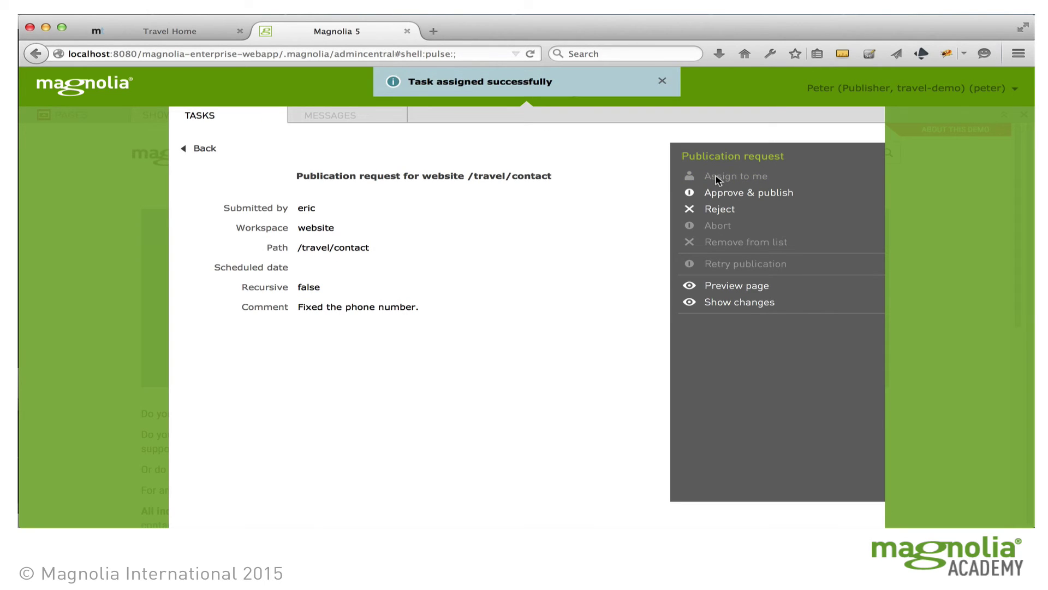
pyautogui.click(746, 195)
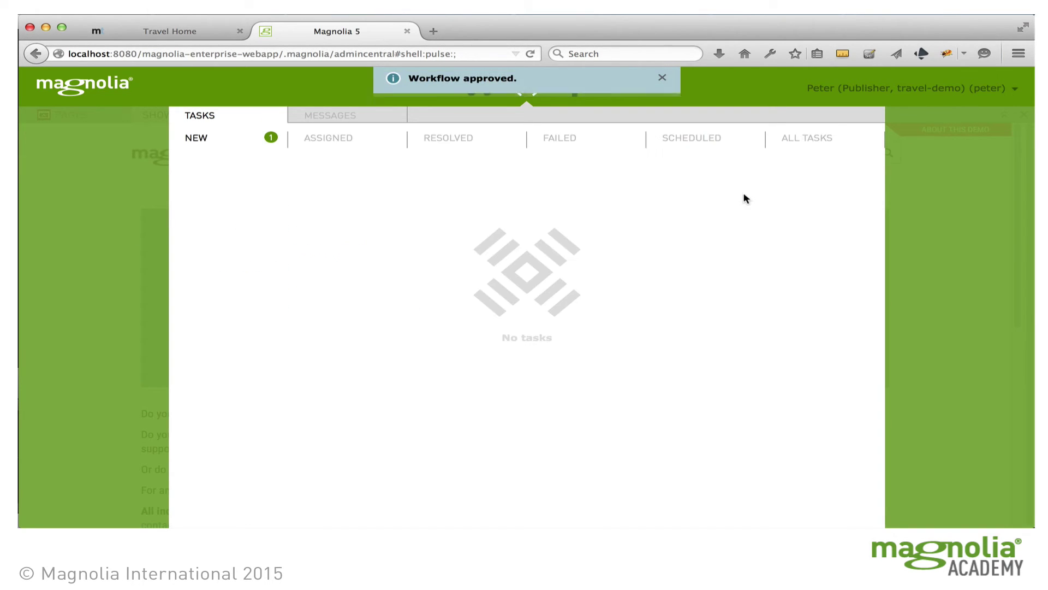
pyautogui.click(977, 236)
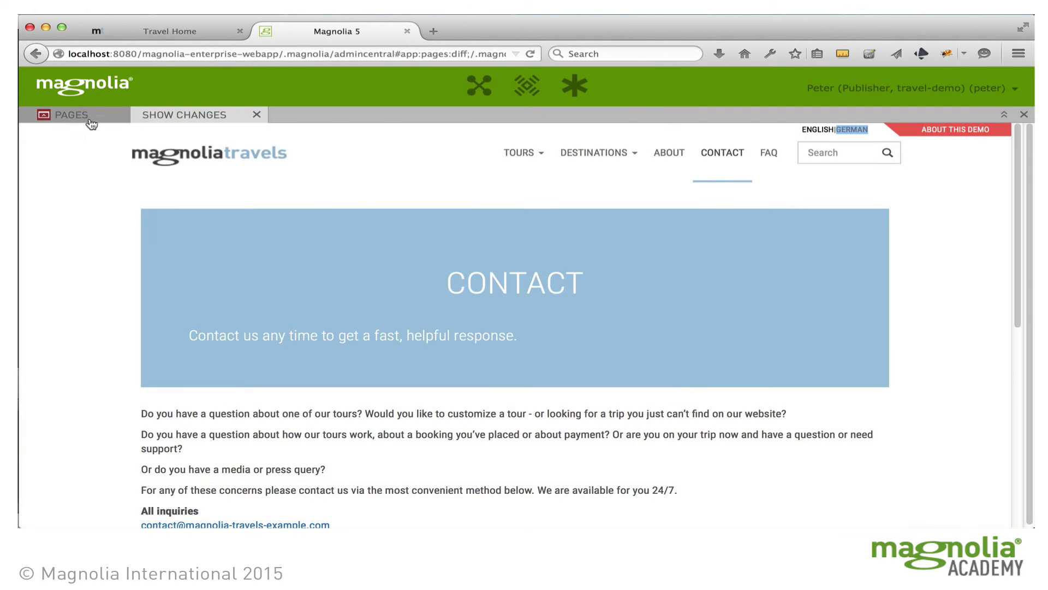
pyautogui.click(82, 115)
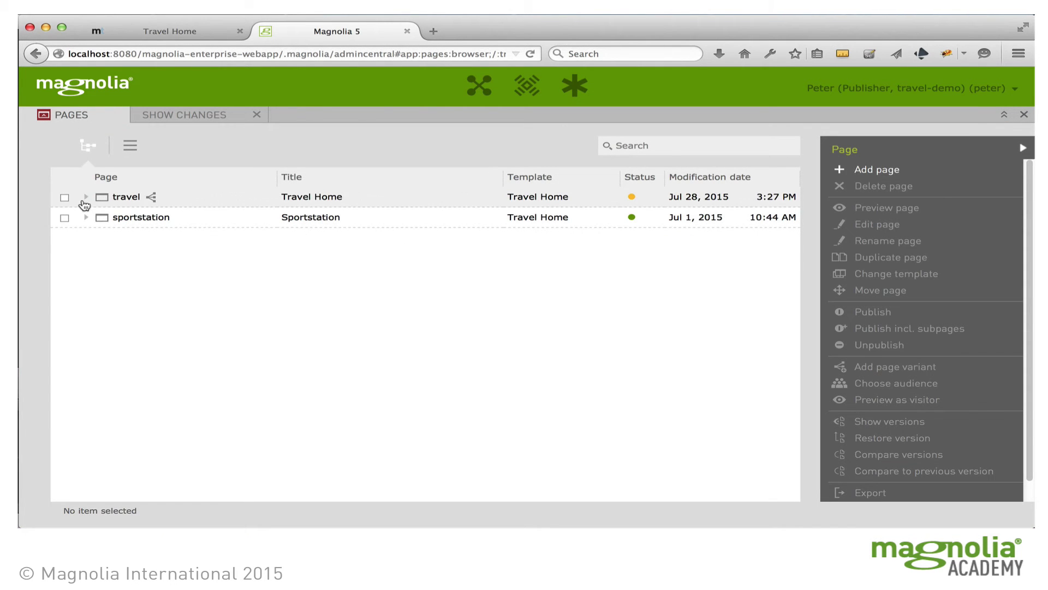
pyautogui.click(85, 197)
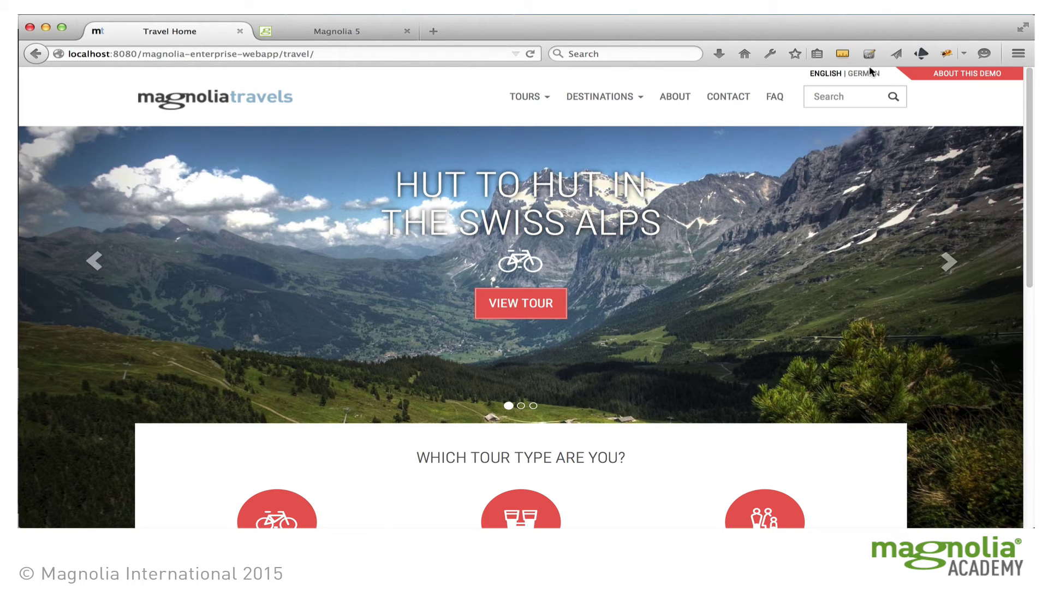
# Step: Switch the Magnolia Travels site to German and browse the Abseits der Trampelpfade and Lappland für Familien tours
pyautogui.click(867, 78)
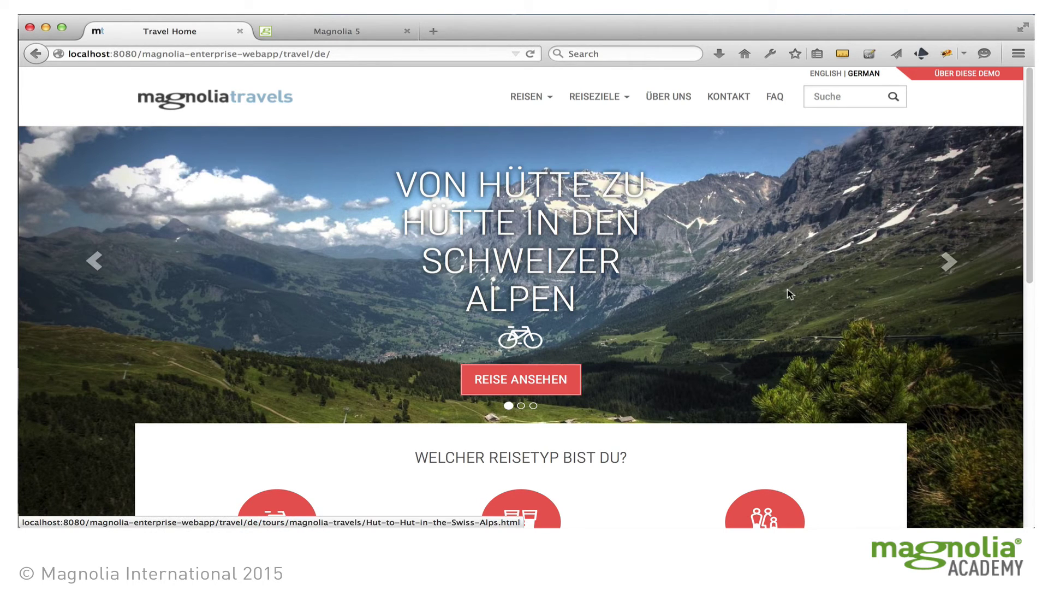
pyautogui.scroll(-3, 804, 293)
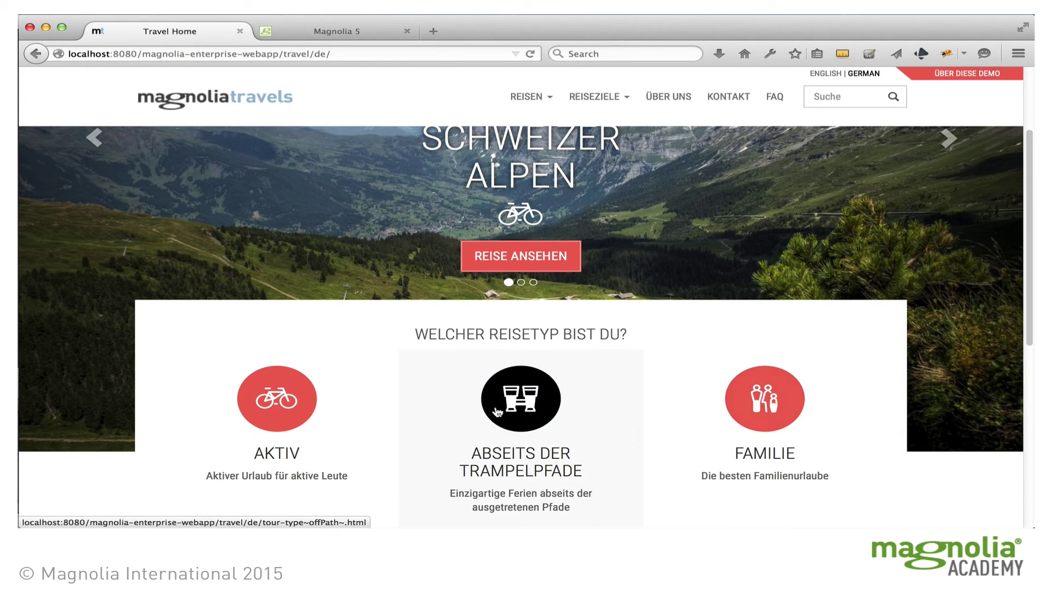
pyautogui.click(525, 411)
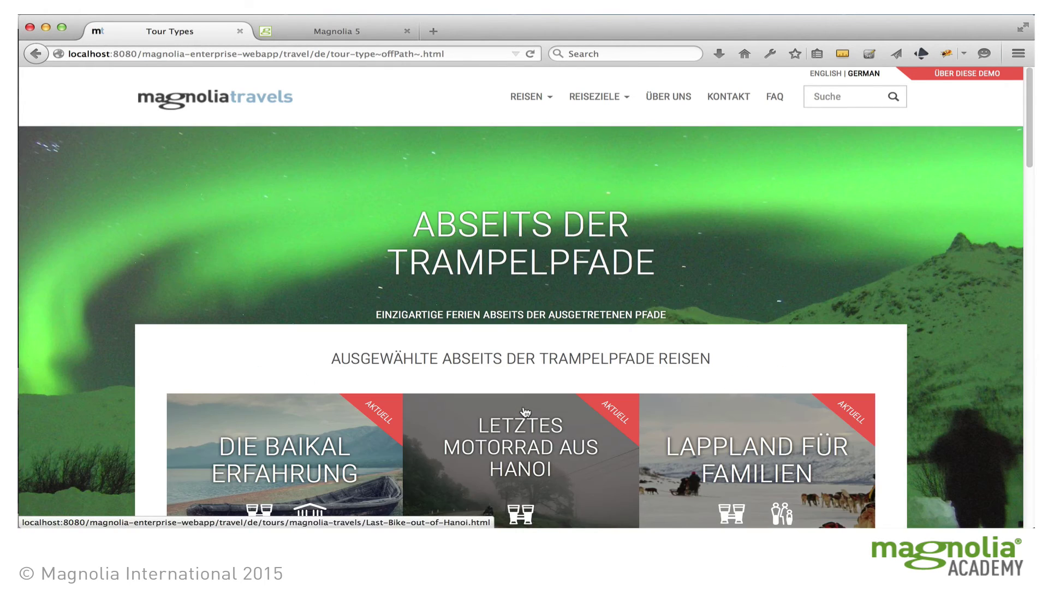
pyautogui.scroll(-5, 821, 317)
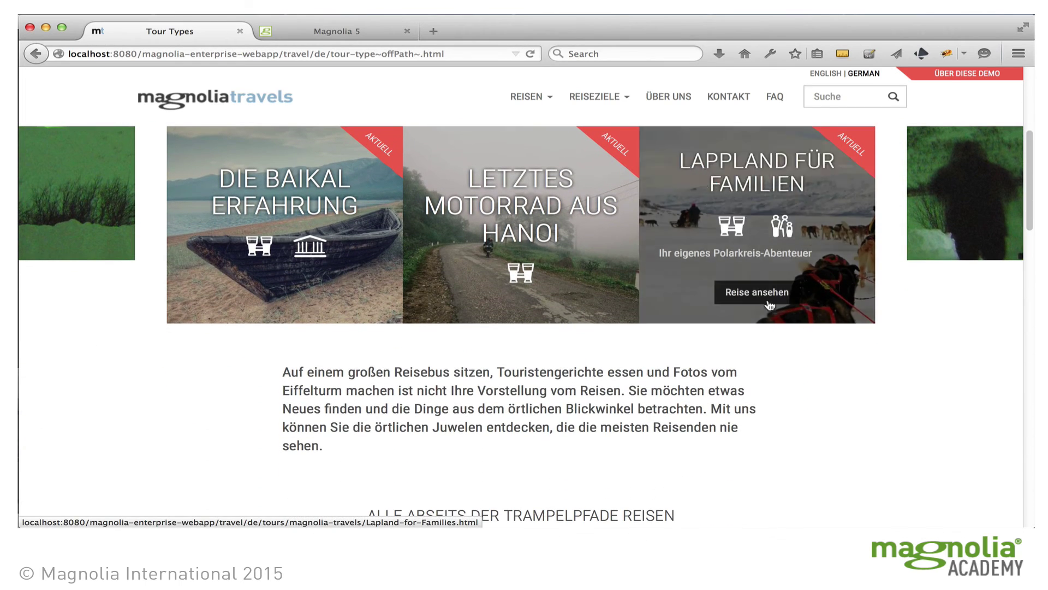
pyautogui.click(749, 244)
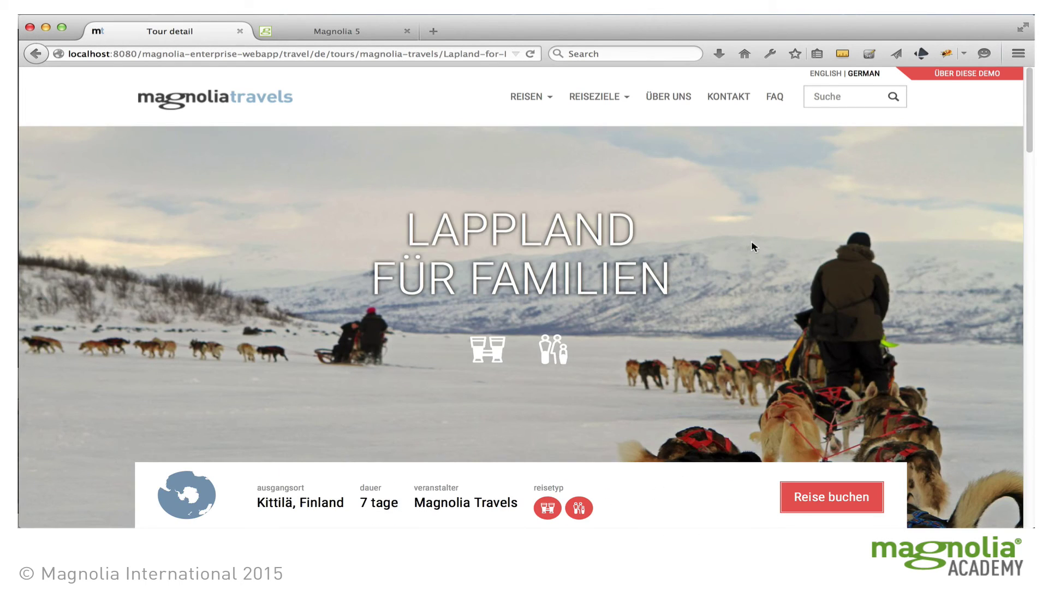
pyautogui.scroll(-3, 751, 243)
pyautogui.scroll(-5, 752, 240)
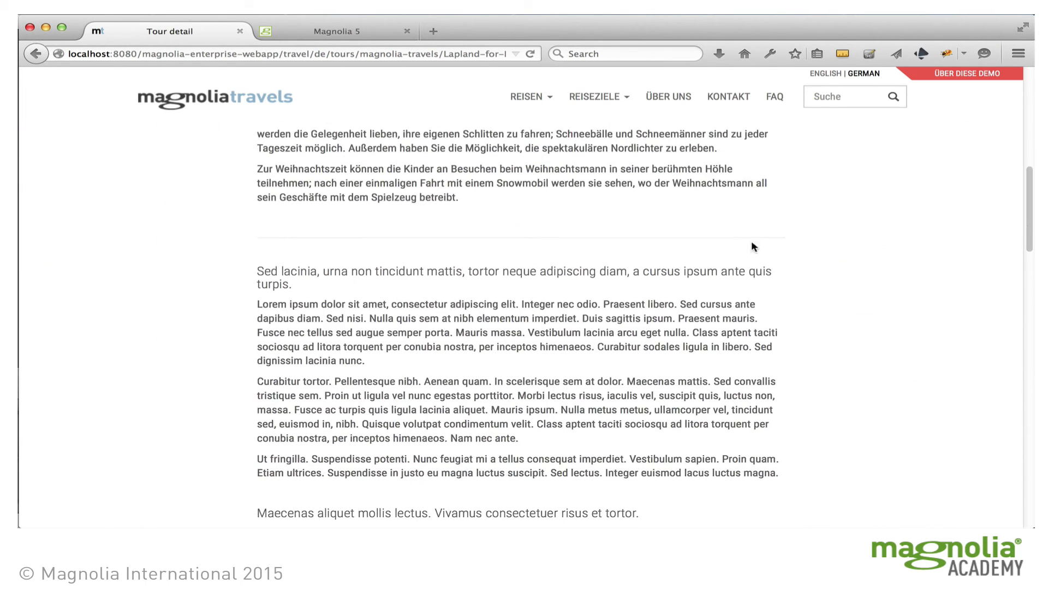
# Step: Open Über uns > Unser Unternehmen, compare its English version, then return to the admin Pages app
pyautogui.click(668, 97)
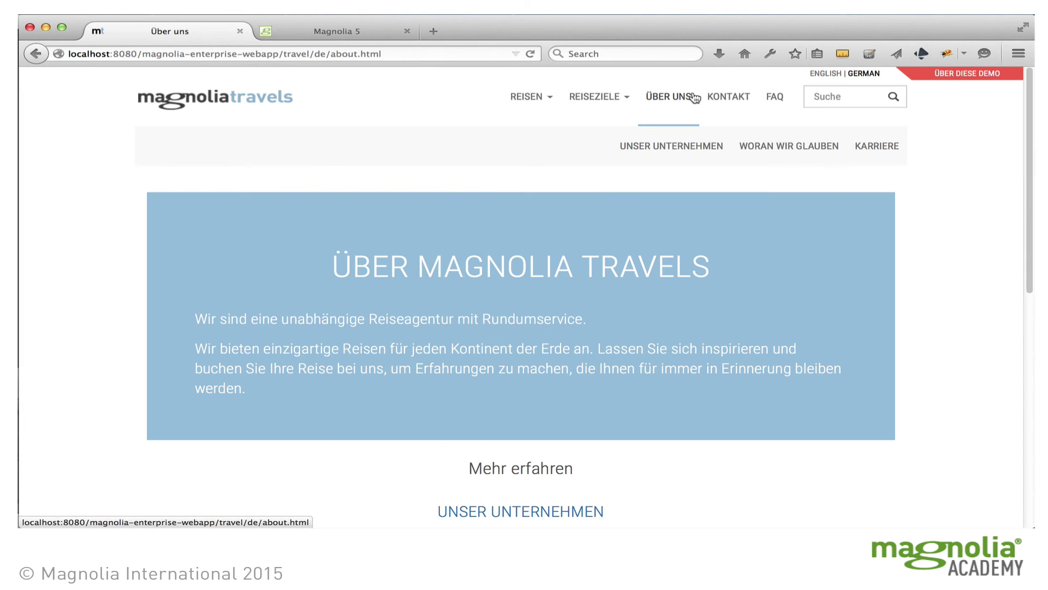
pyautogui.scroll(-2, 777, 291)
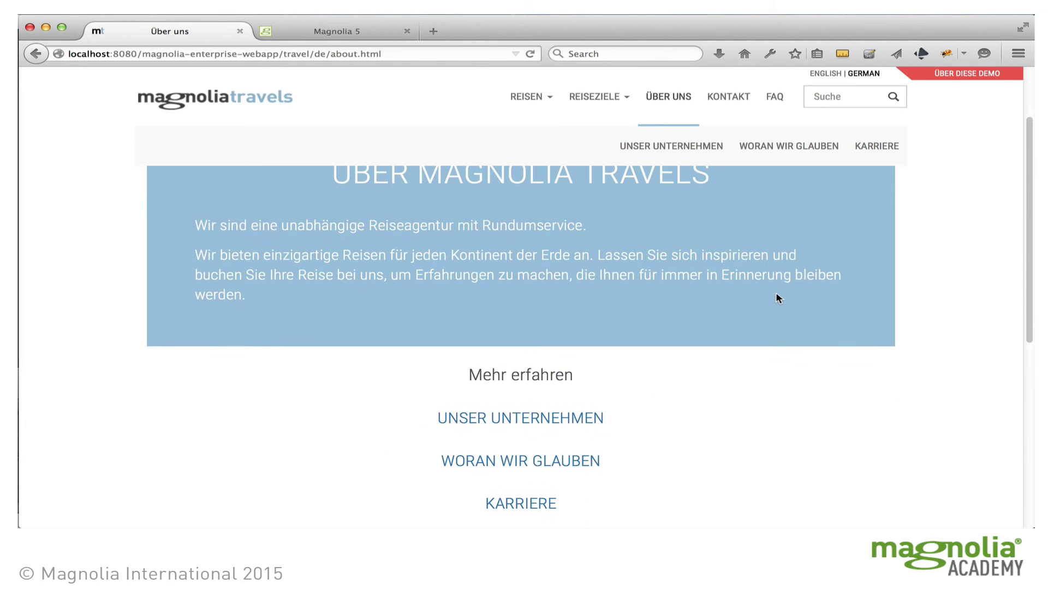
pyautogui.click(571, 417)
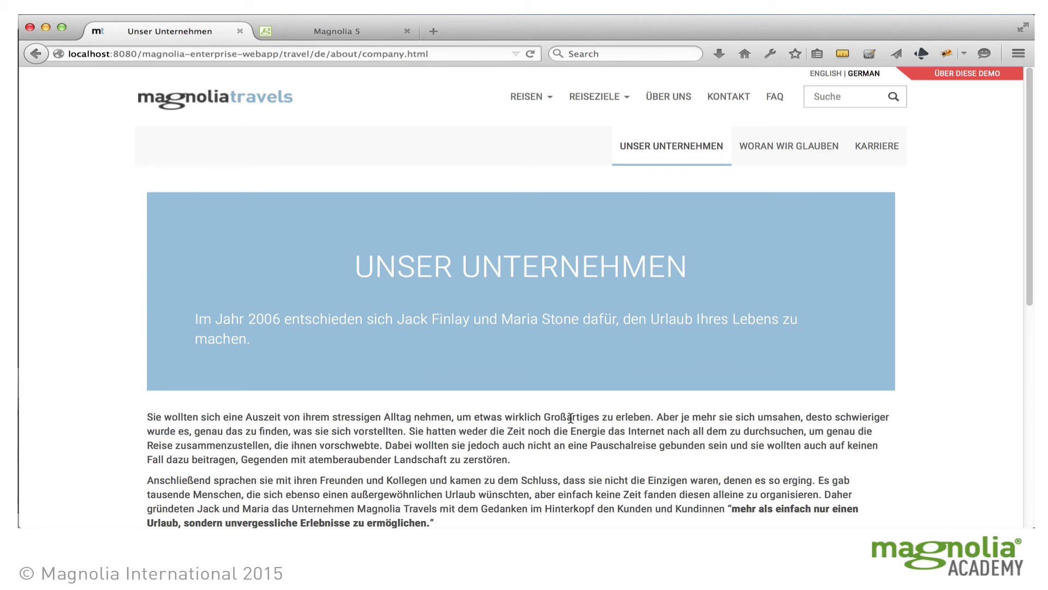
pyautogui.click(824, 73)
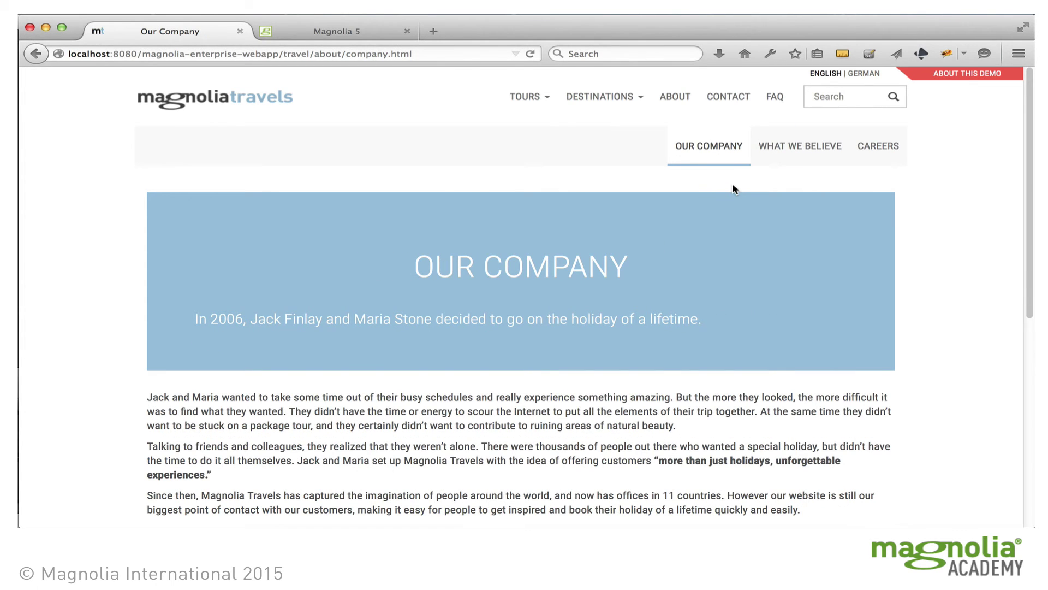
pyautogui.click(306, 31)
pyautogui.click(341, 196)
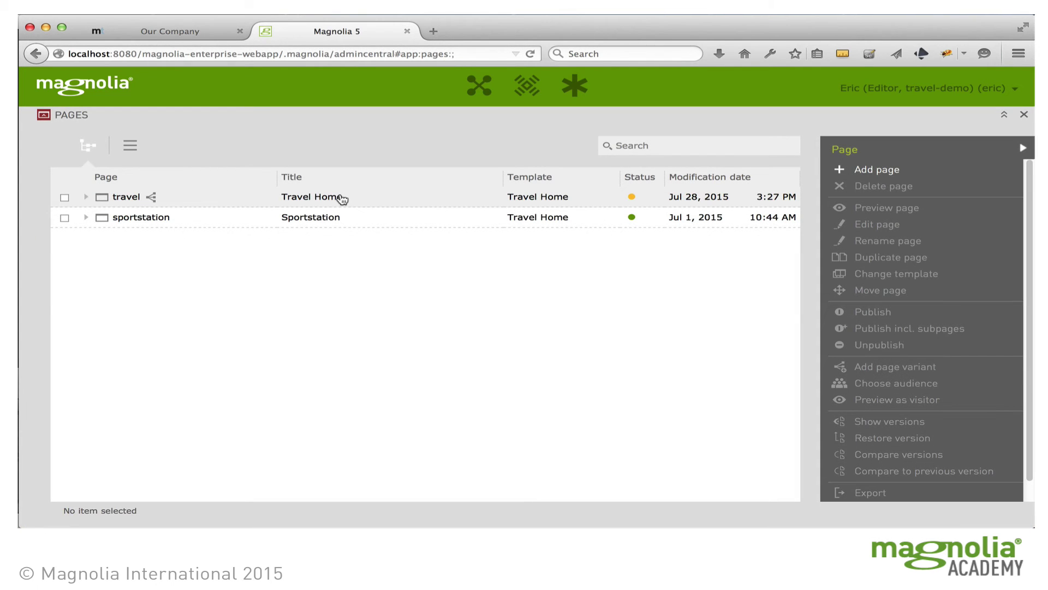
# Step: Expand travel > about in the Pages tree and open the company page in the editor
pyautogui.click(86, 197)
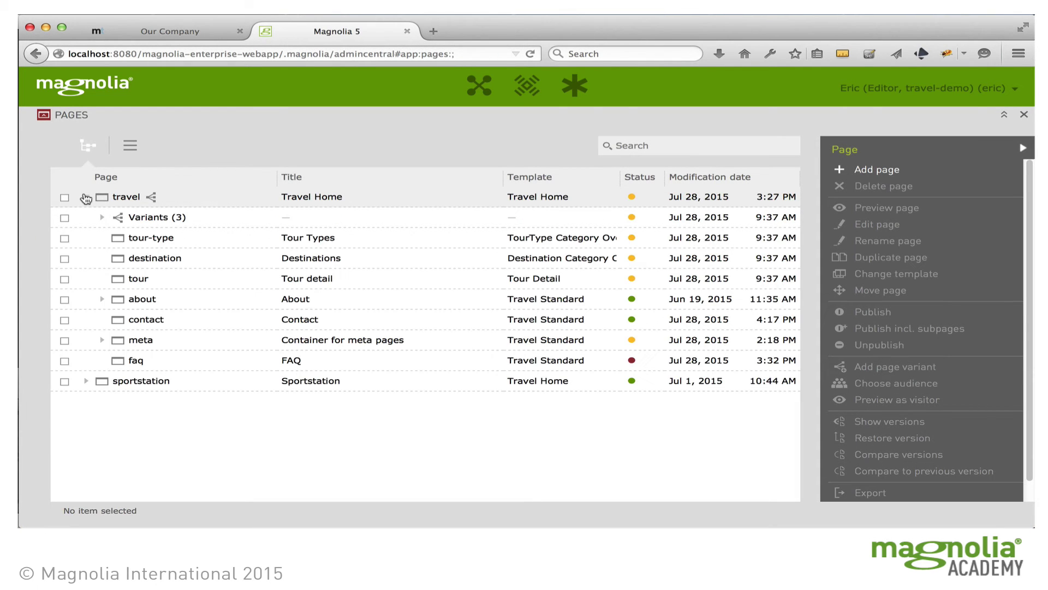
pyautogui.click(102, 300)
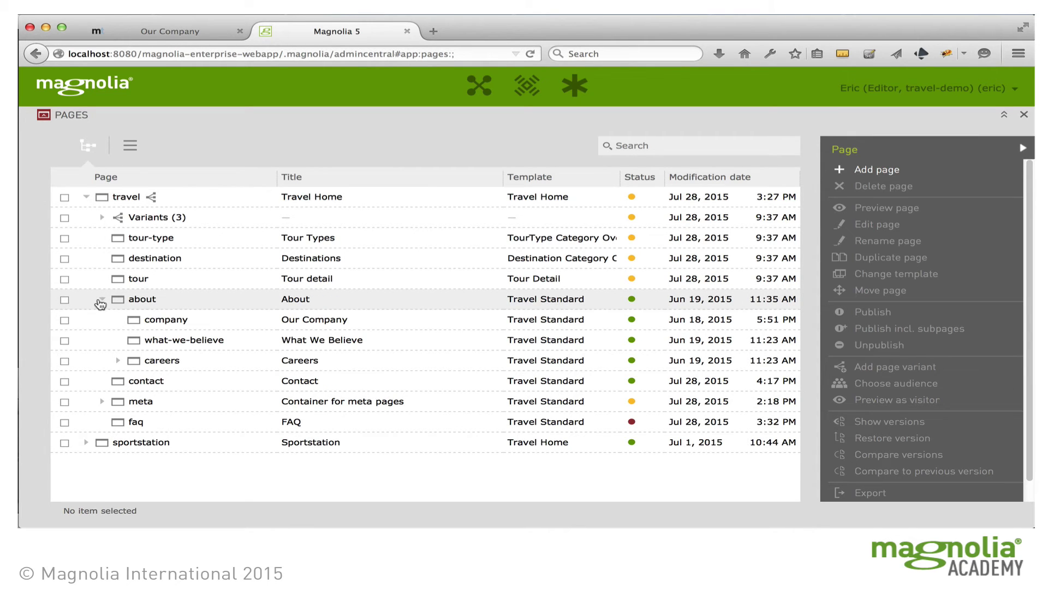
pyautogui.doubleClick(313, 321)
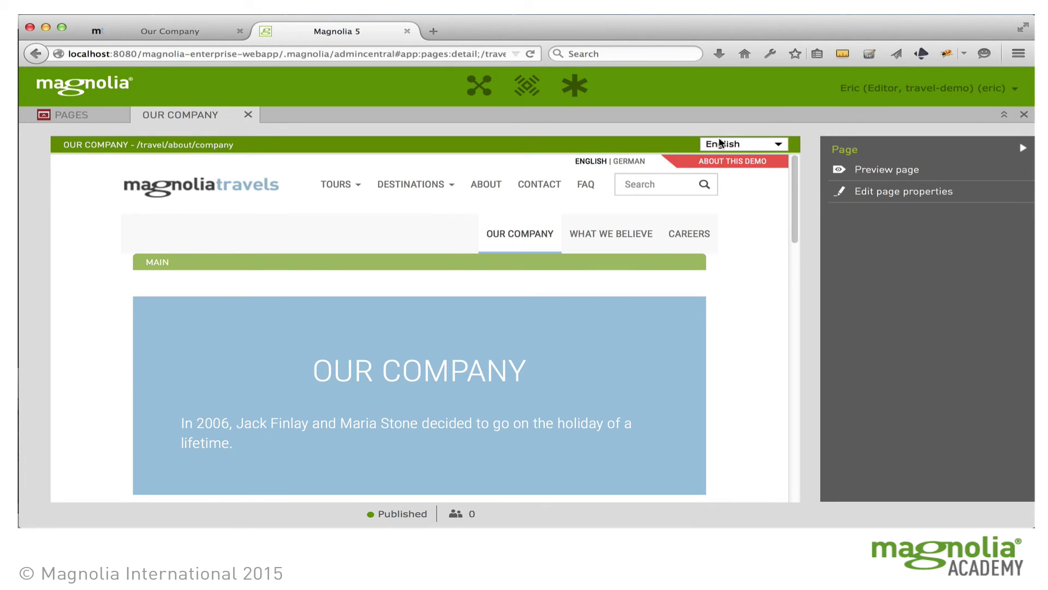
# Step: Switch the page editor to German and select the Jumbotron header component
pyautogui.click(783, 146)
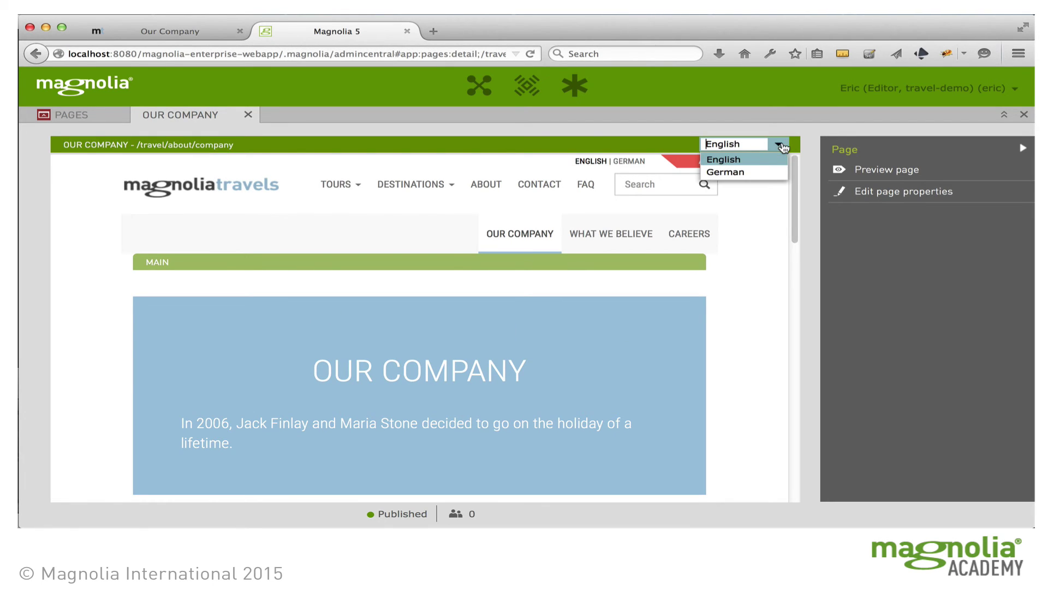
pyautogui.click(743, 172)
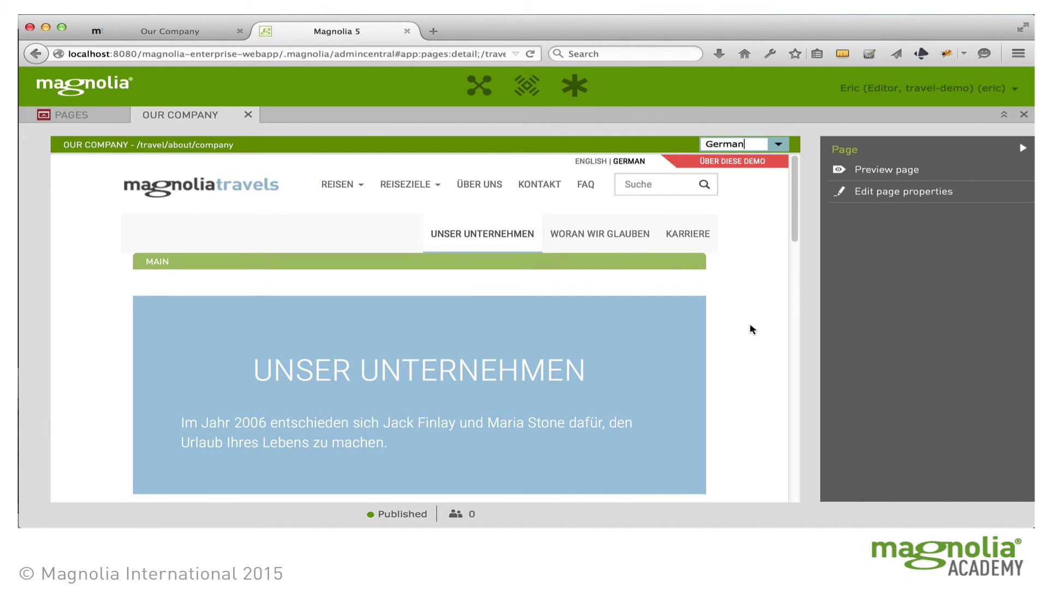
pyautogui.scroll(-2, 750, 328)
pyautogui.click(634, 330)
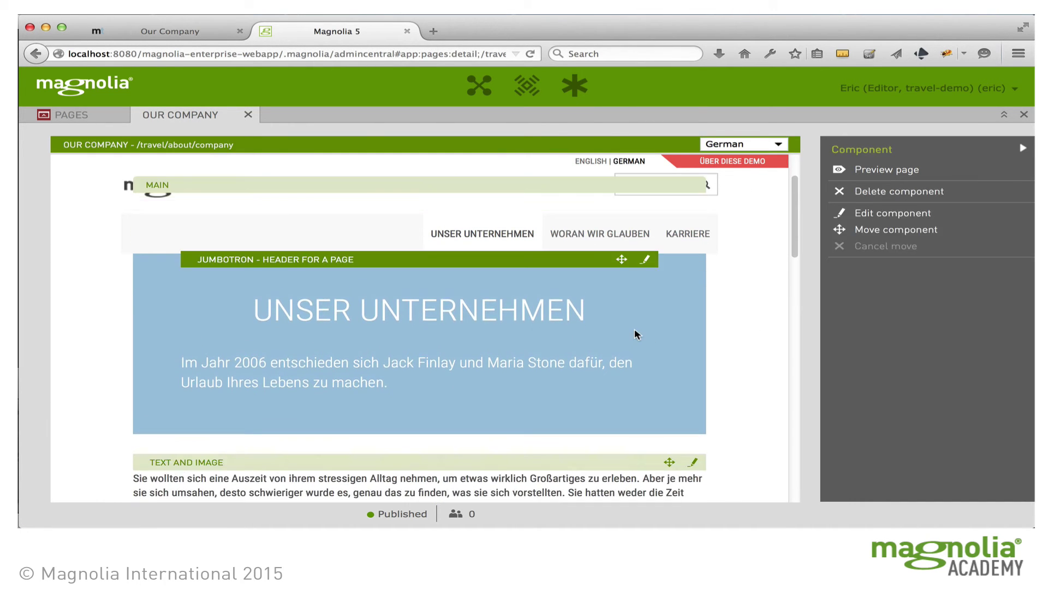
# Step: Replace 'Urlaub' with 'Abenteuer' in the Jumbotron's German text
pyautogui.click(646, 260)
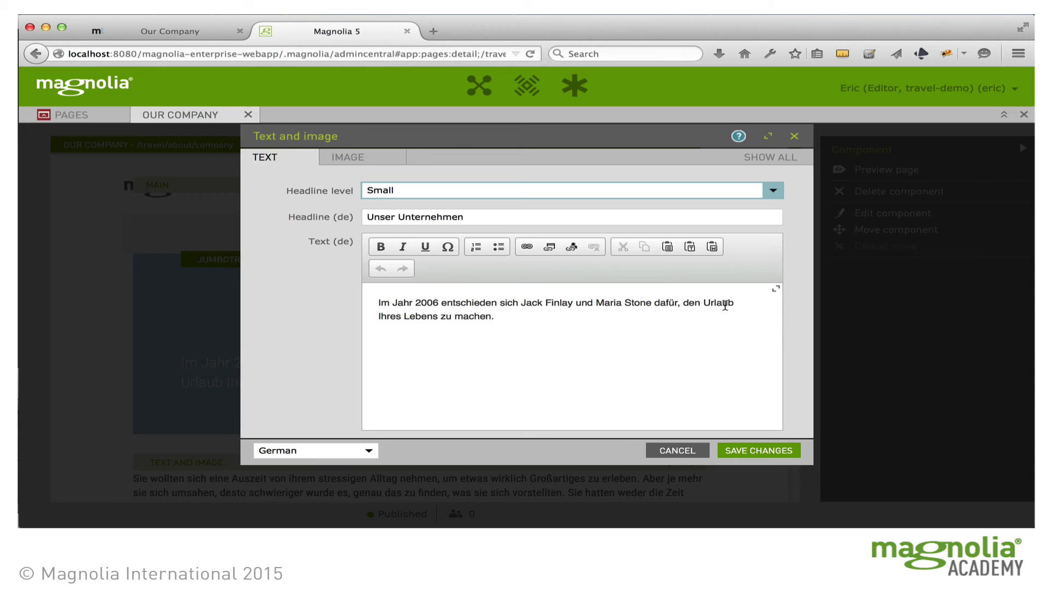
pyautogui.moveTo(706, 301); pyautogui.dragTo(735, 305)
pyautogui.write('Abenteue')
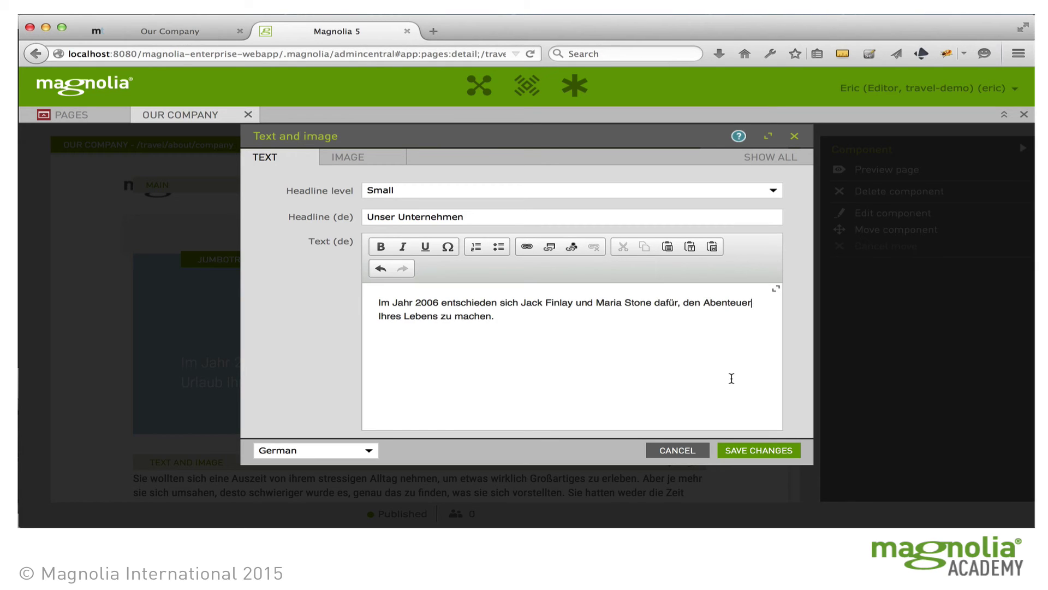
# Step: In the English text, replace 'holiday' with 'adventure' and save the changes
pyautogui.click(367, 450)
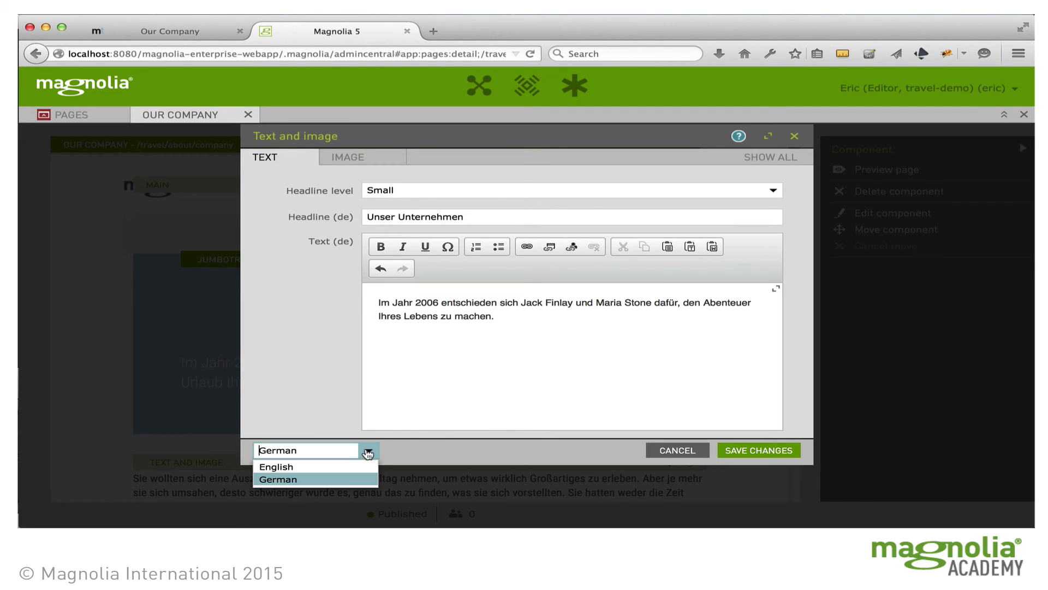
pyautogui.click(311, 467)
pyautogui.doubleClick(661, 302)
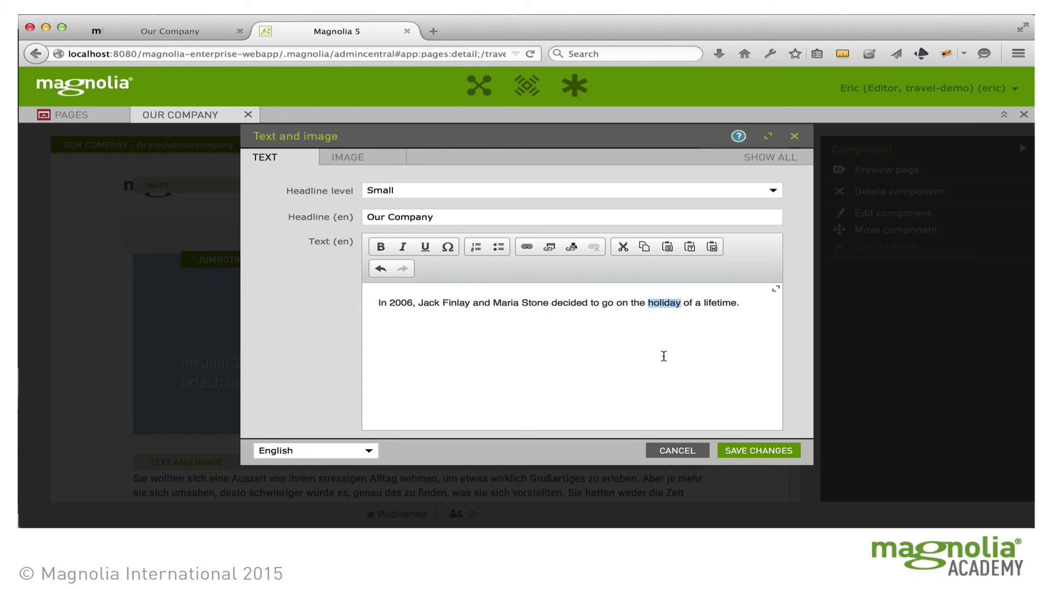
pyautogui.write('adventure')
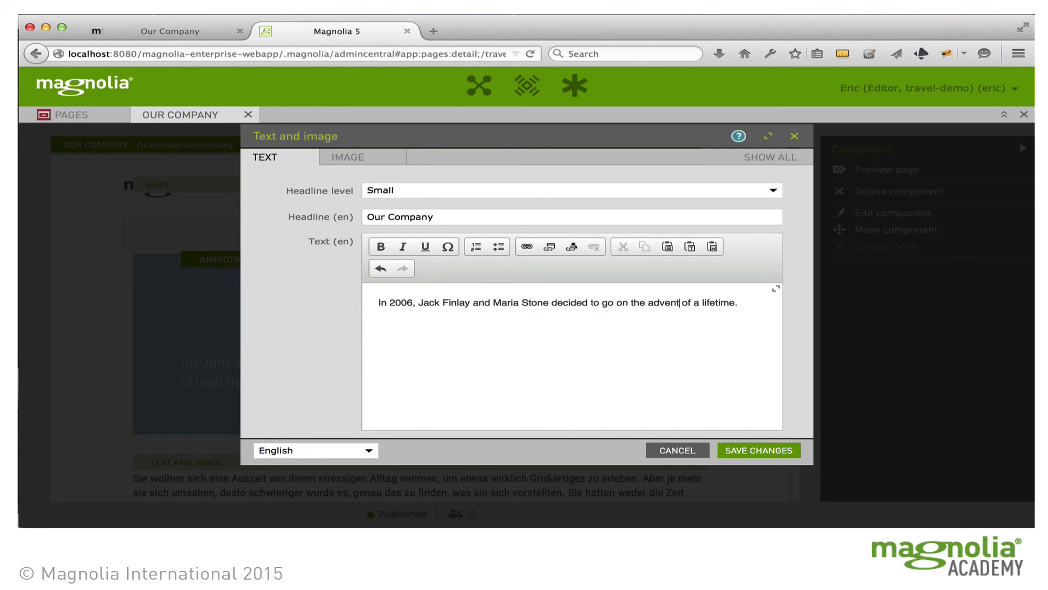
pyautogui.click(765, 451)
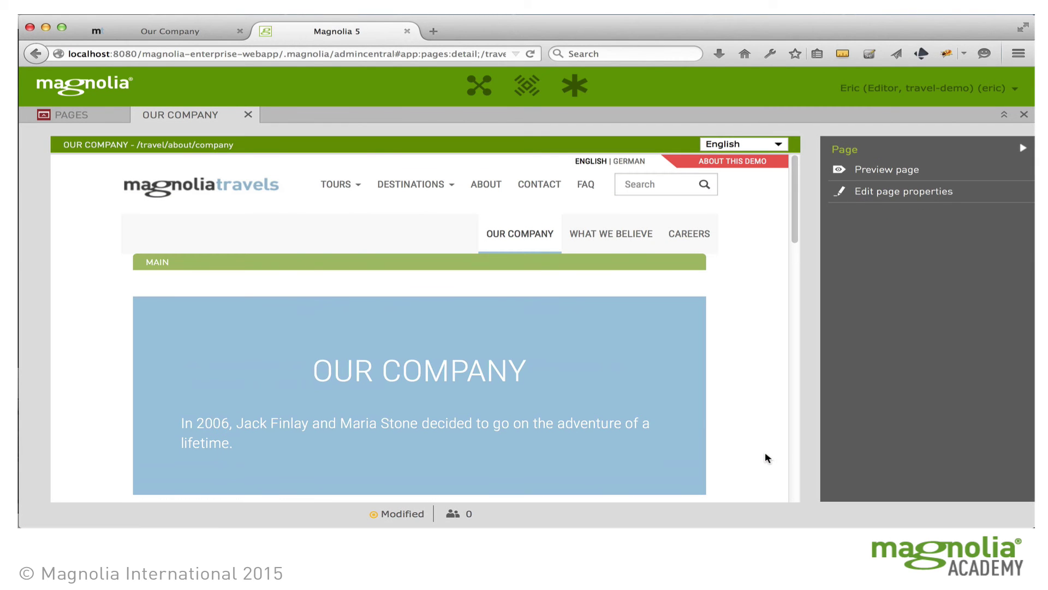
# Step: Show the Our Company page preview in German in the editor
pyautogui.click(778, 144)
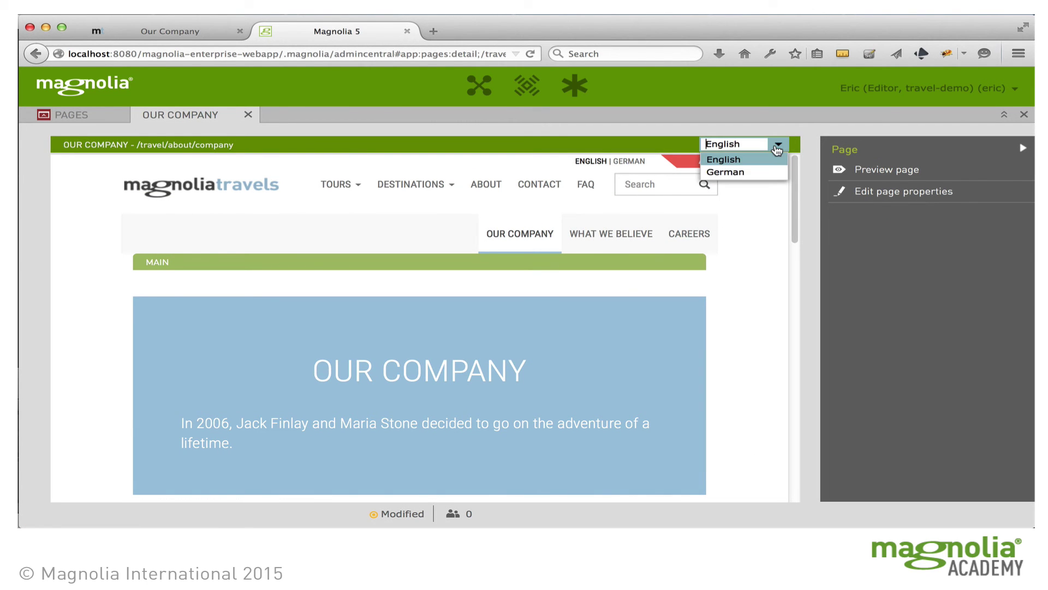
pyautogui.click(756, 169)
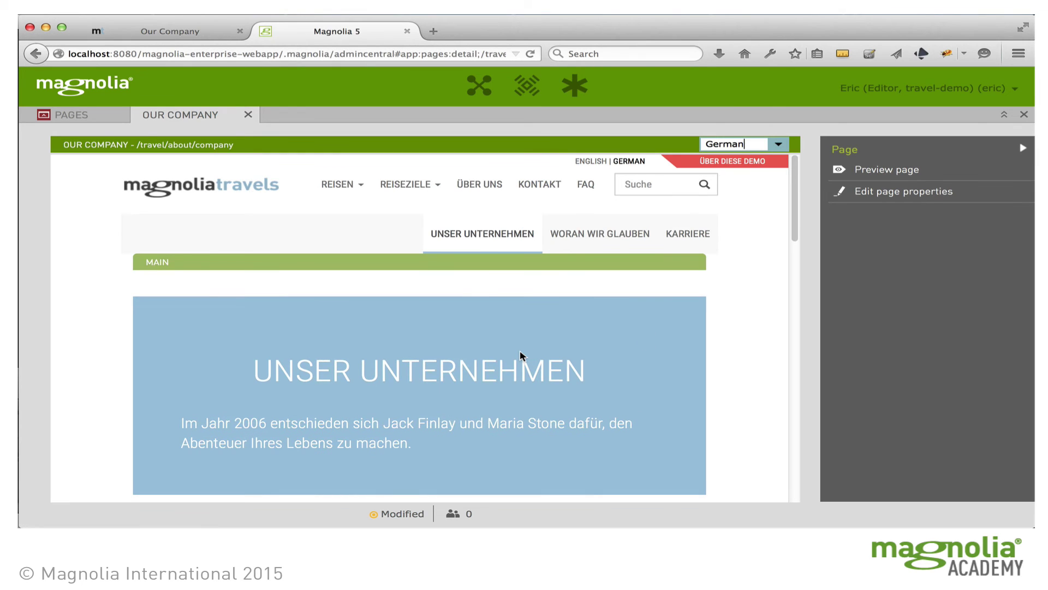
pyautogui.scroll(-1, 330, 418)
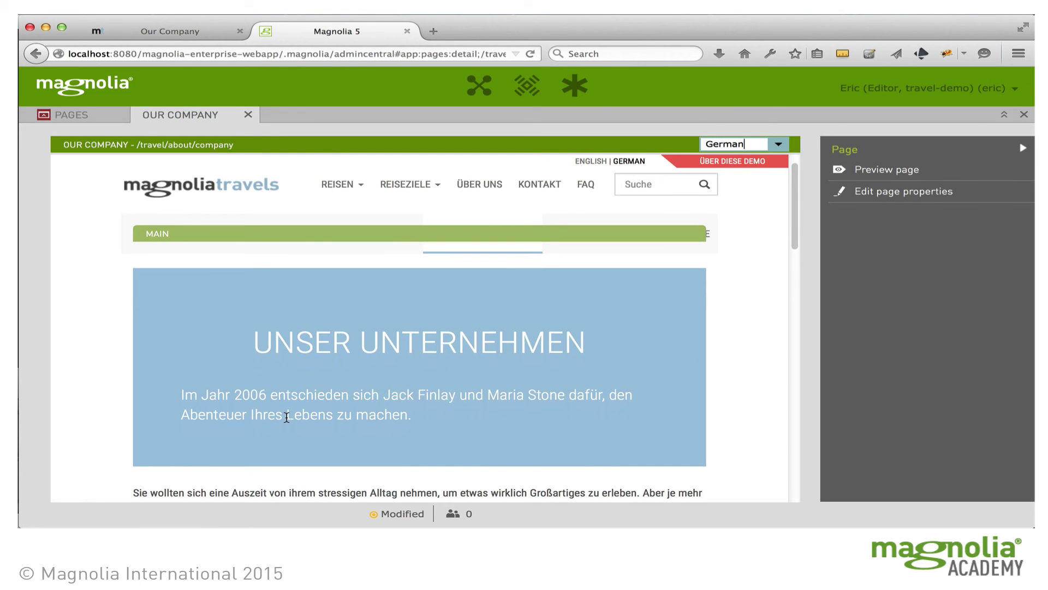
# Step: Reload the public Our Company page, confirm 'Abenteuer' in its German version, then return to the editor
pyautogui.click(183, 32)
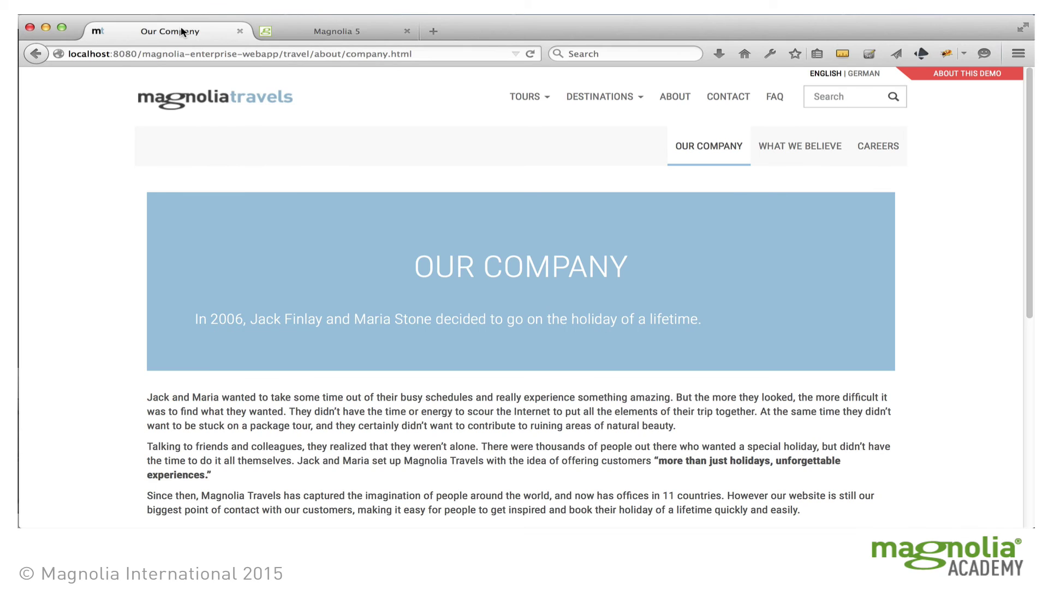
pyautogui.click(530, 54)
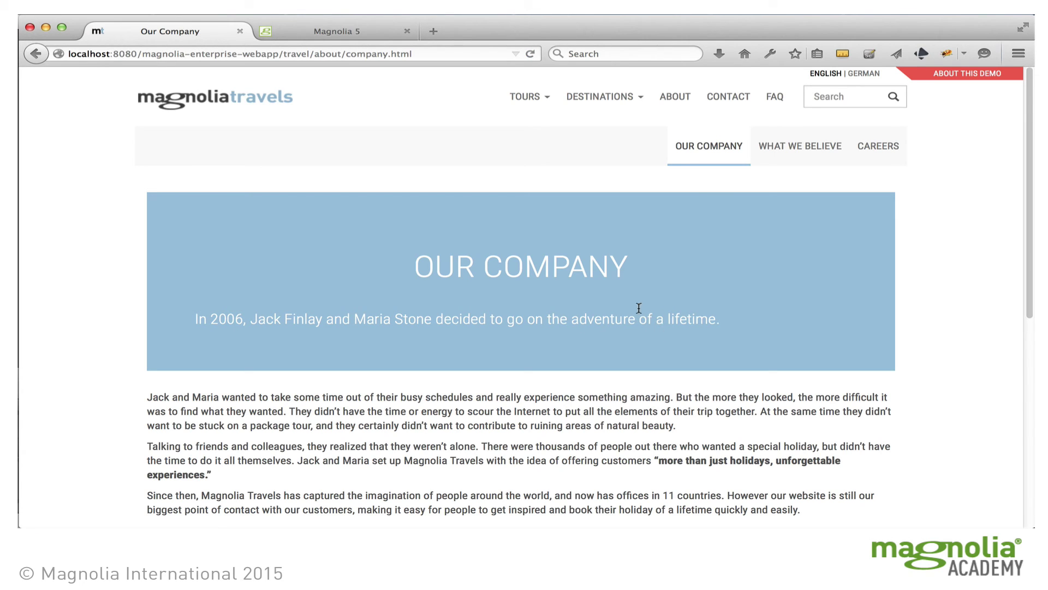
pyautogui.click(863, 72)
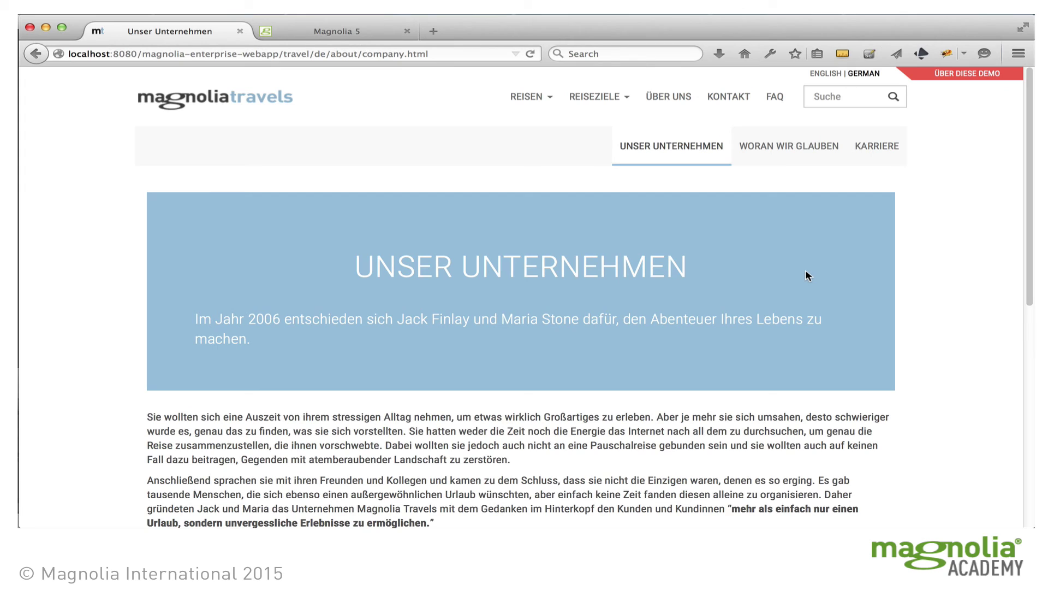
pyautogui.moveTo(649, 319); pyautogui.dragTo(706, 322)
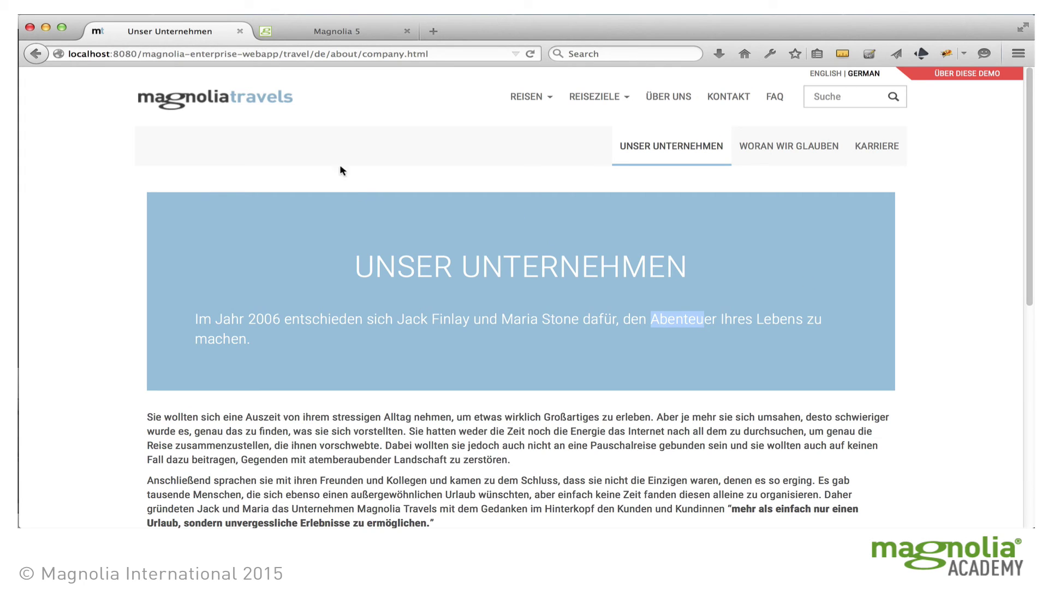
pyautogui.click(344, 33)
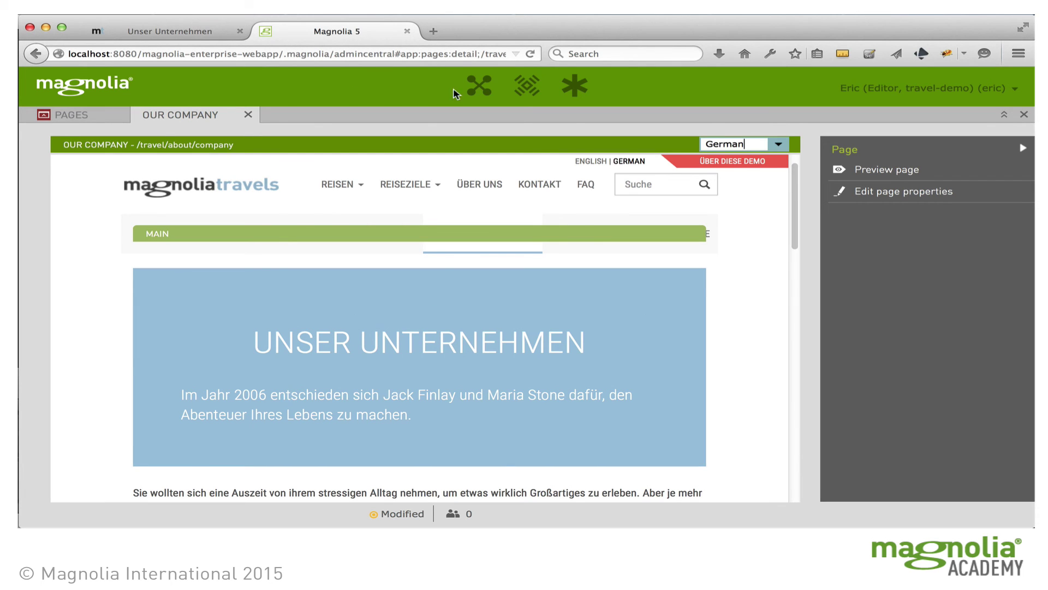
# Step: Open the Tours app and the Vietnam tour from the magnolia-travels folder
pyautogui.click(479, 88)
pyautogui.click(523, 191)
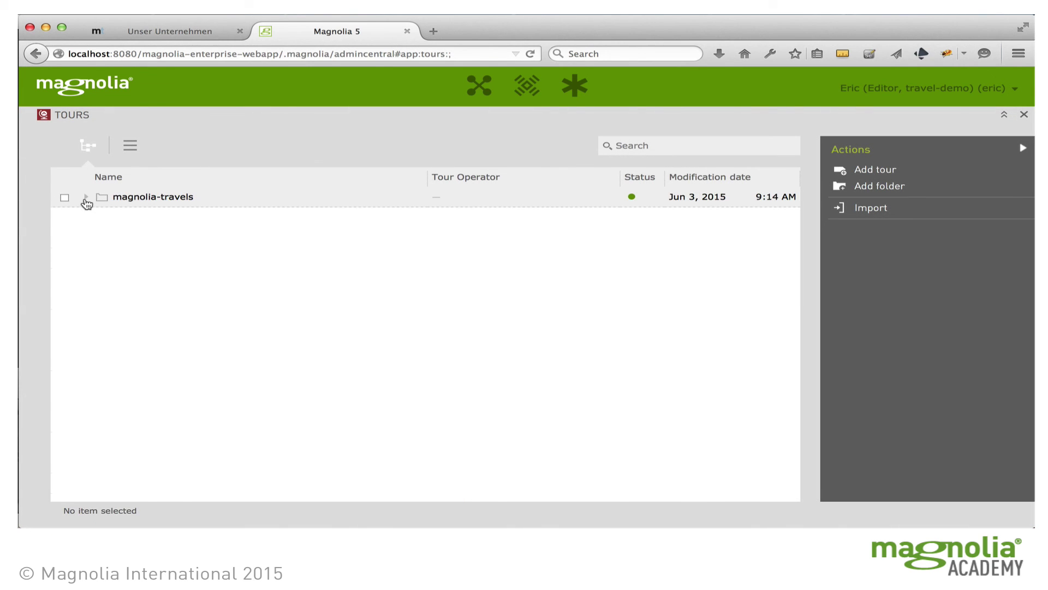
pyautogui.click(86, 197)
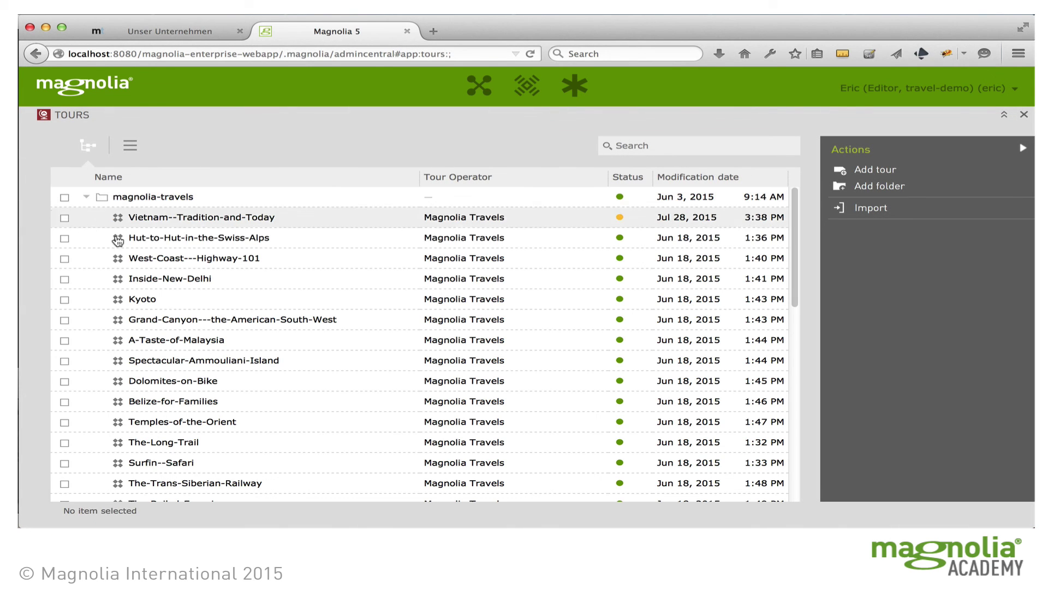
pyautogui.doubleClick(186, 219)
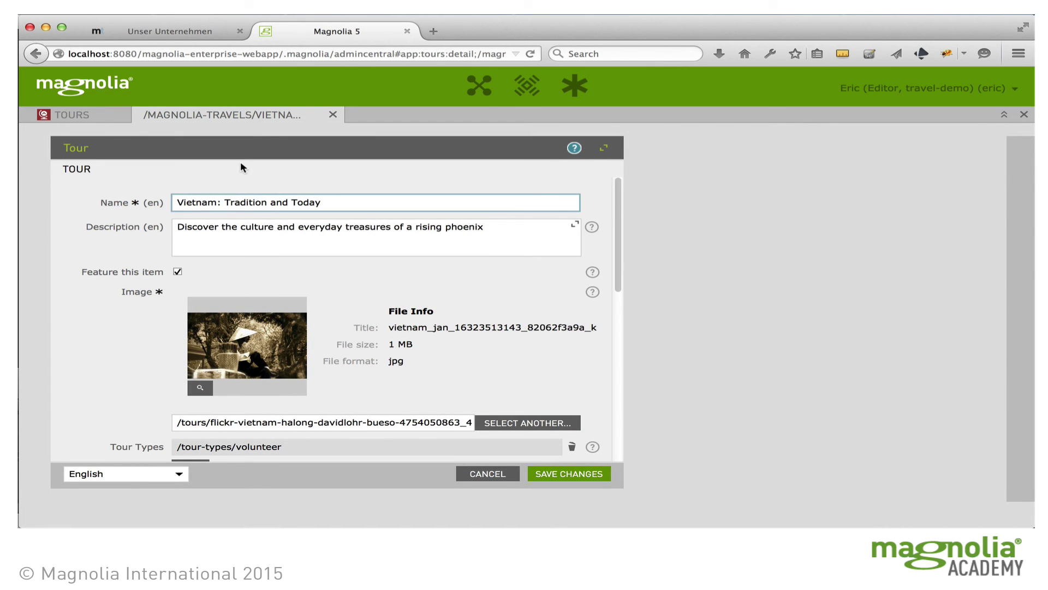
# Step: Switch the Vietnam tour's content to German and review it
pyautogui.click(179, 474)
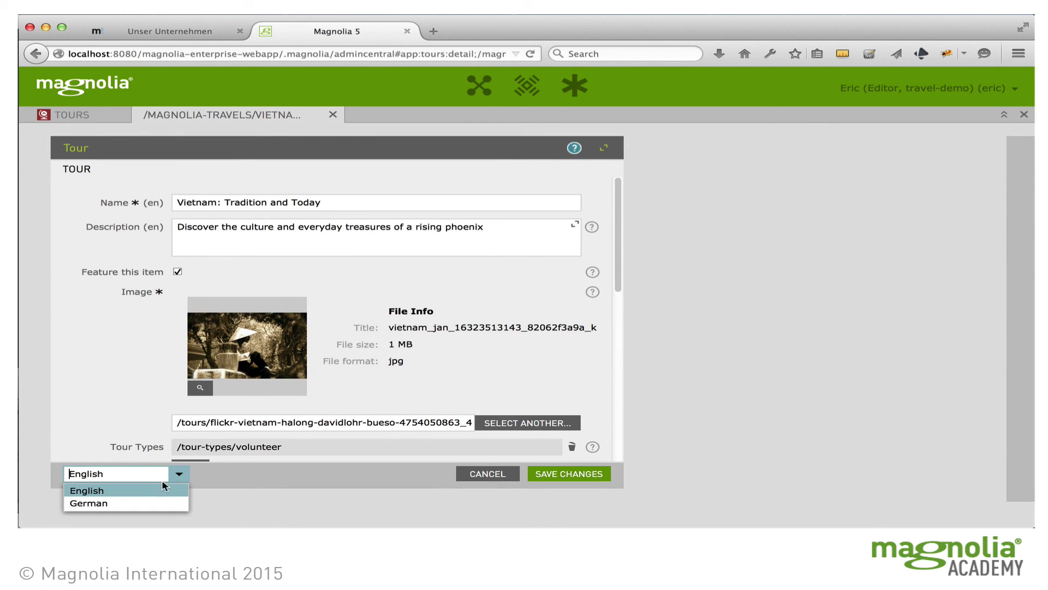
pyautogui.click(131, 500)
pyautogui.scroll(-10, 418, 322)
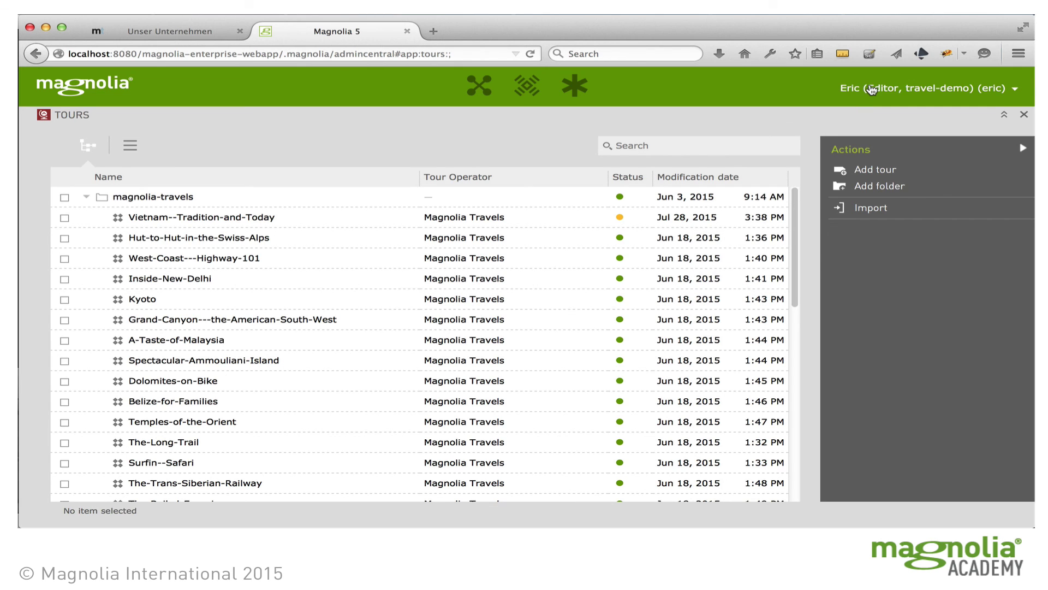
# Step: Log out, sign in with the German editor's username and password, and start a new page in Seiten
pyautogui.click(921, 90)
pyautogui.click(957, 121)
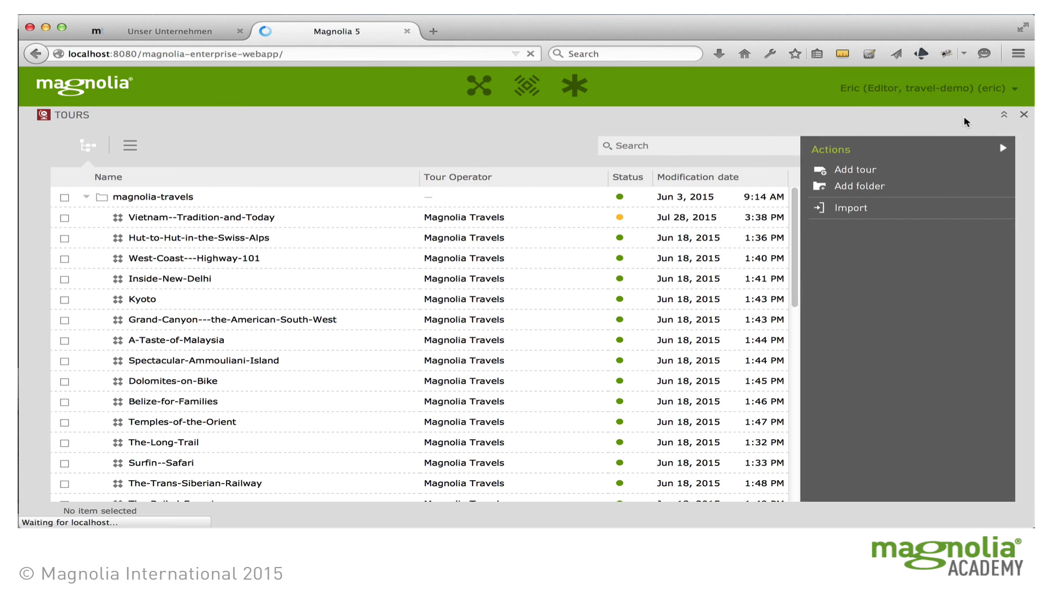
pyautogui.write('e')
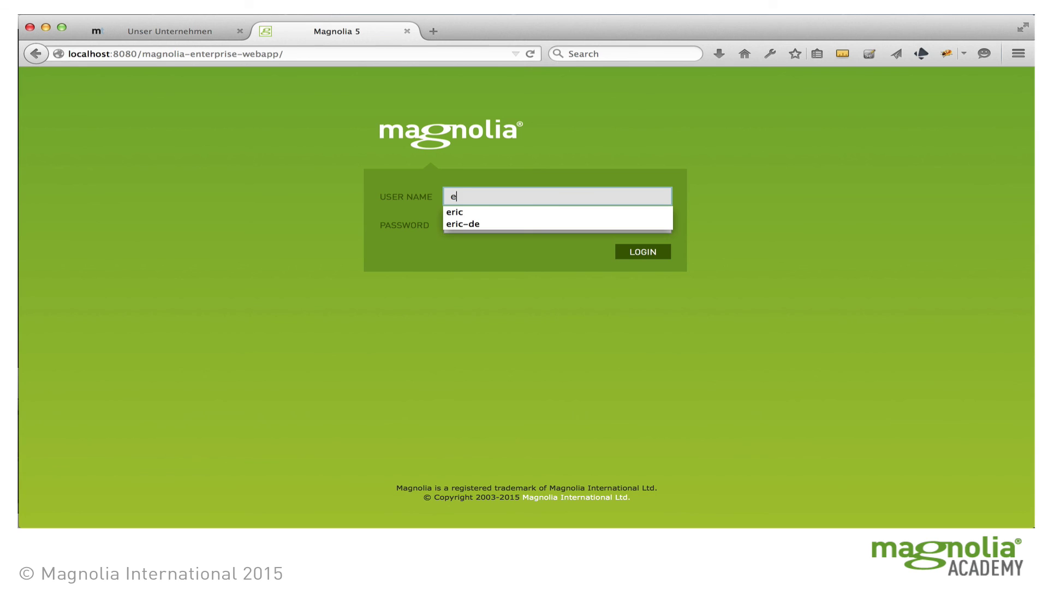
pyautogui.write('ric-de')
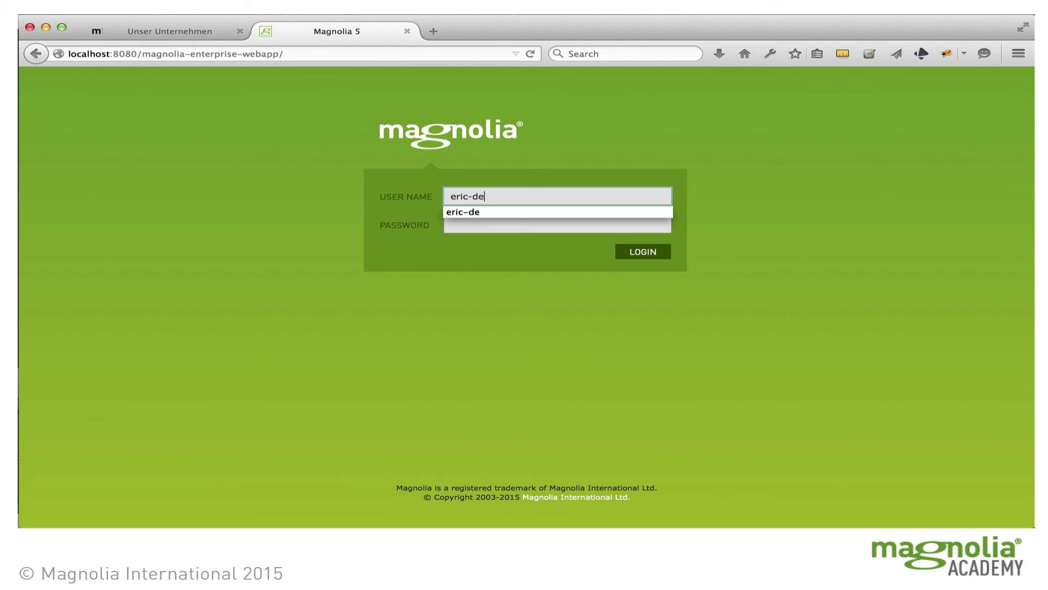
pyautogui.press('Tab')
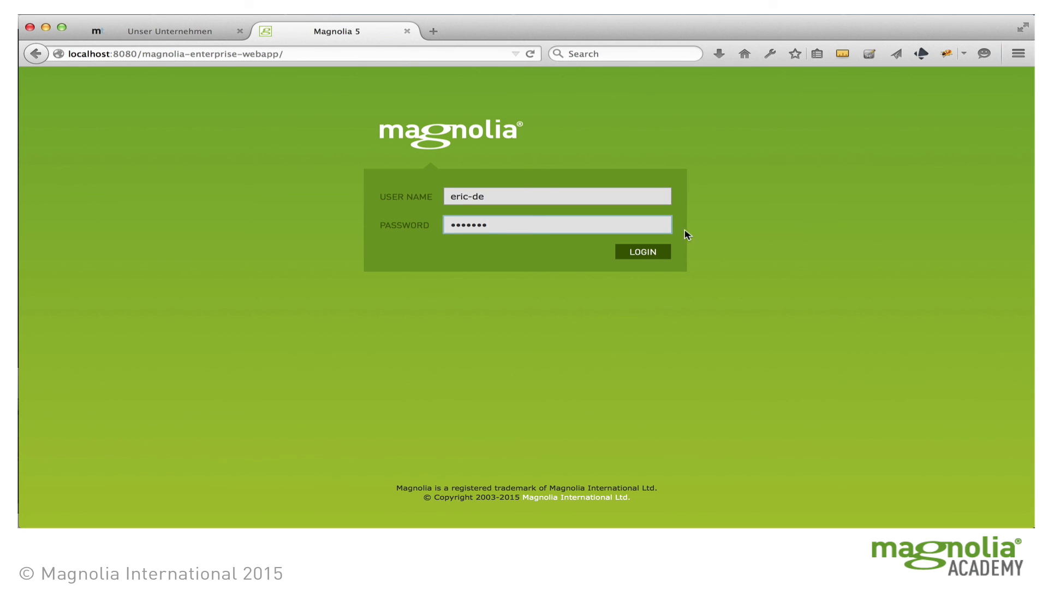
pyautogui.click(644, 253)
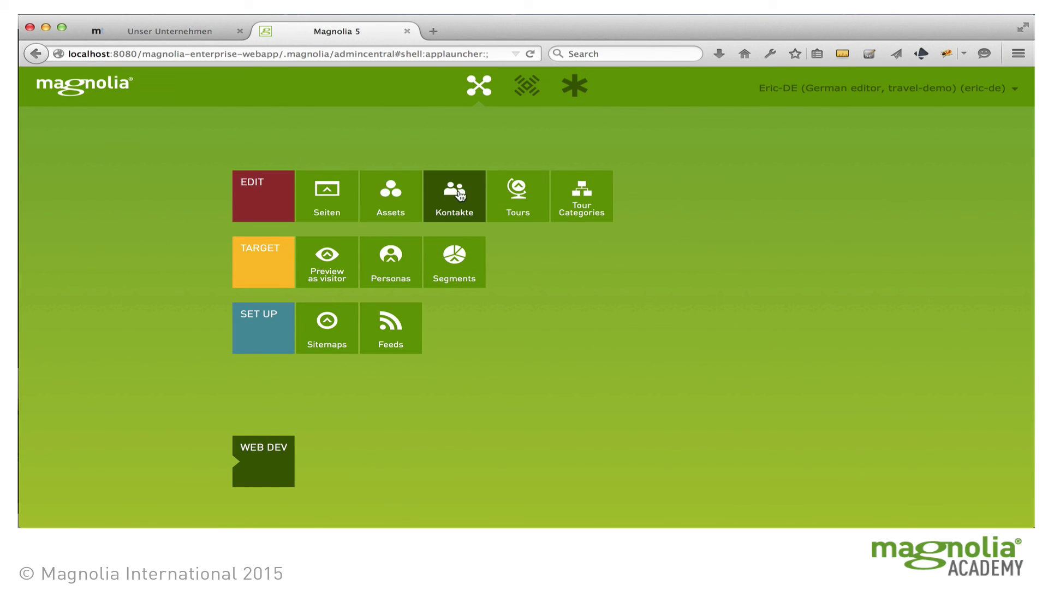
pyautogui.click(328, 202)
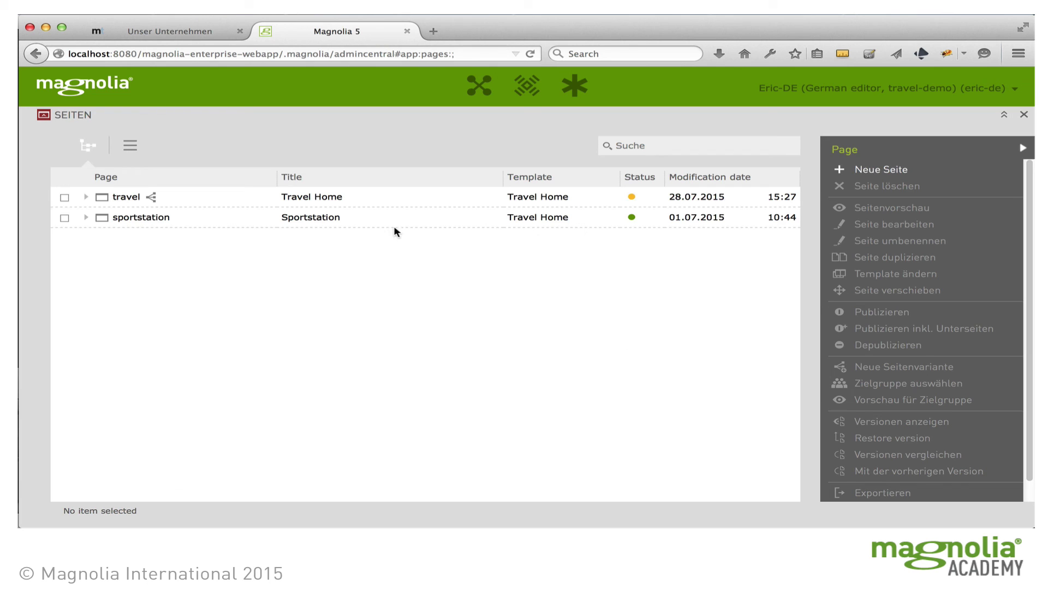
pyautogui.click(895, 173)
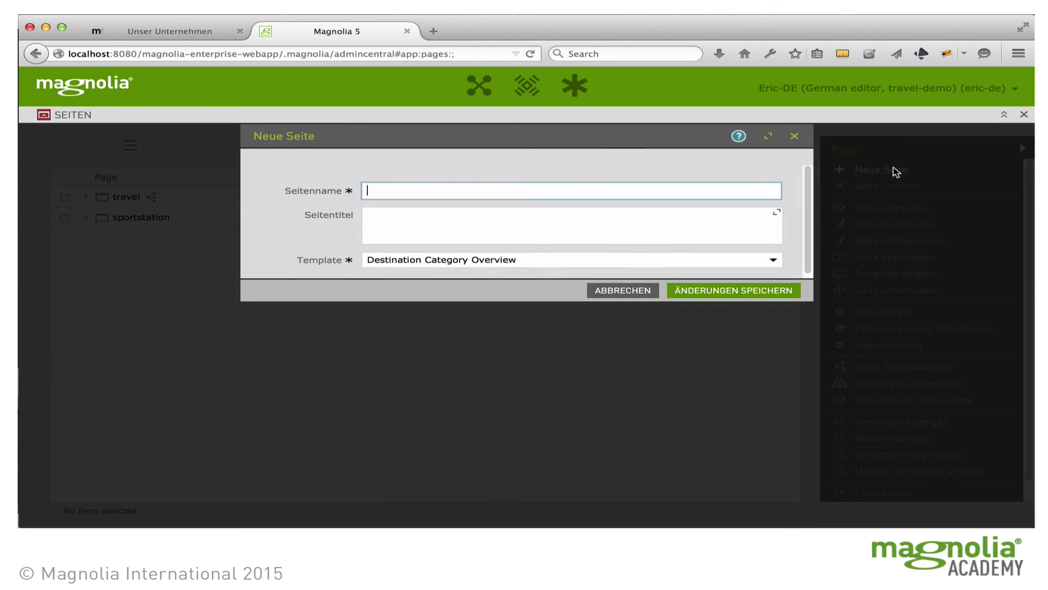